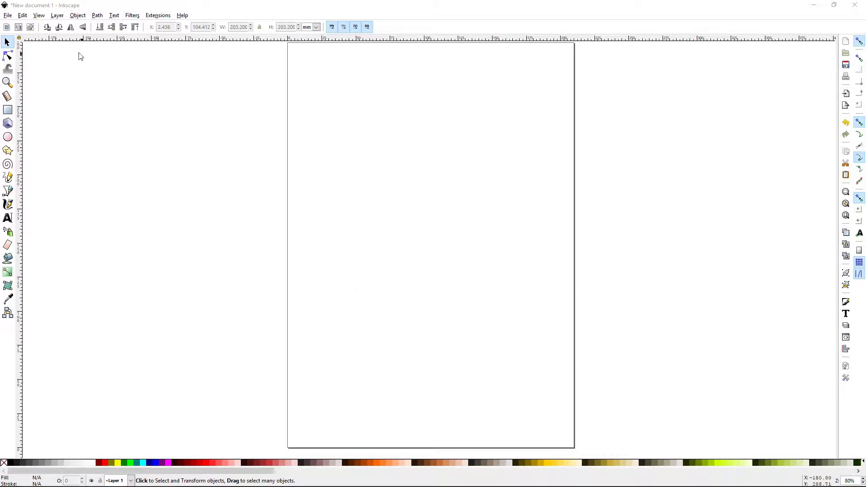
# Check the File and canvas context menus, then drag the bush photo in from the source folder.
pyautogui.click(10, 17)
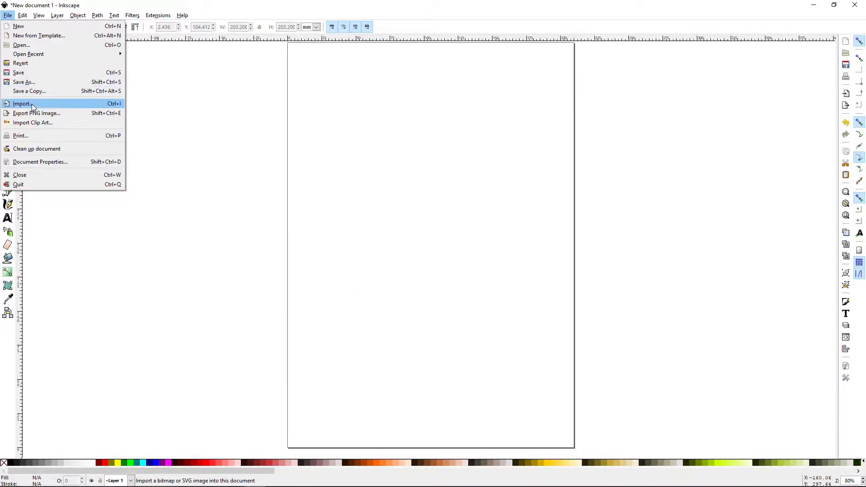
pyautogui.click(138, 228)
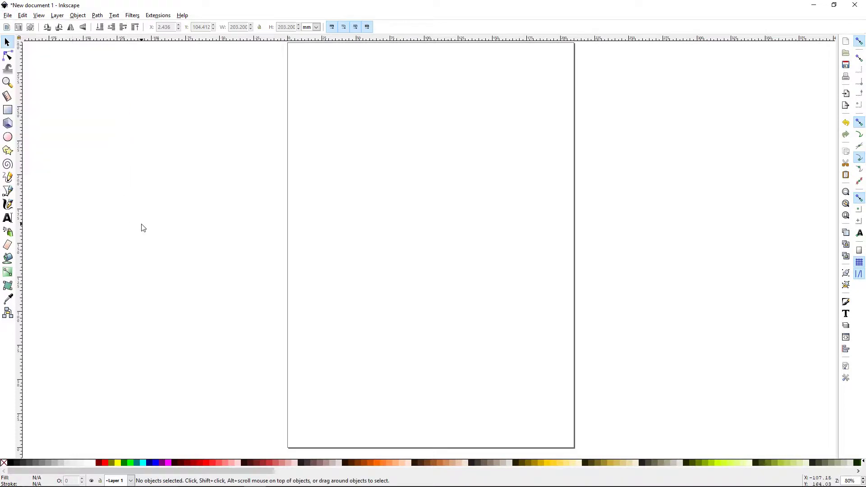
pyautogui.rightClick(233, 257)
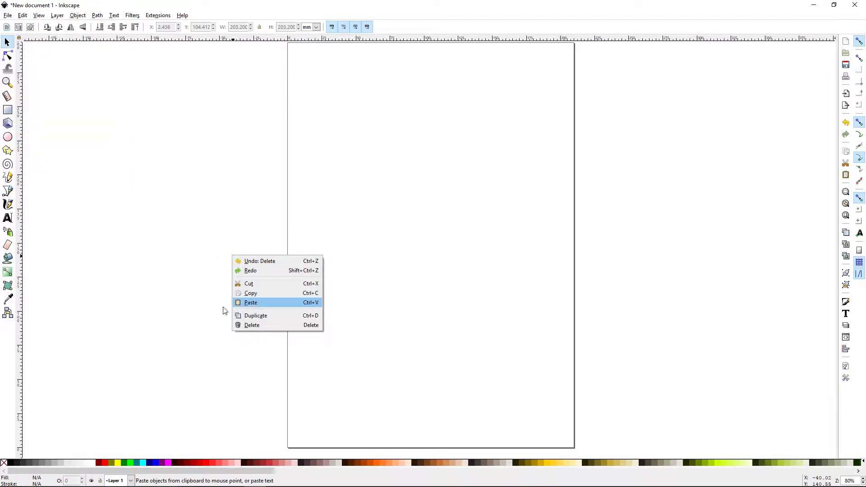
pyautogui.click(159, 318)
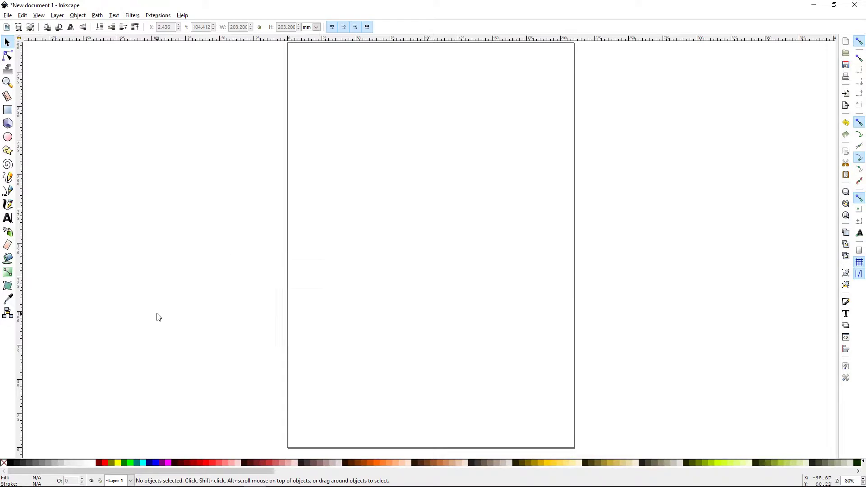
pyautogui.click(215, 478)
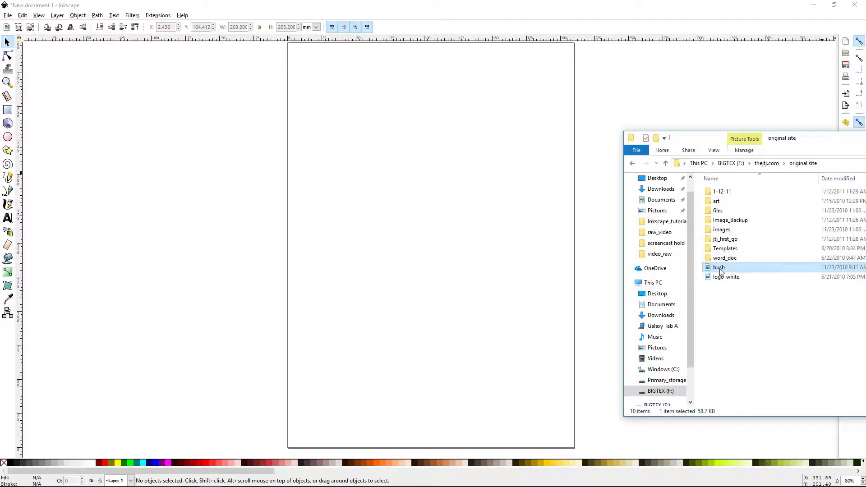
pyautogui.moveTo(720, 270); pyautogui.dragTo(456, 163)
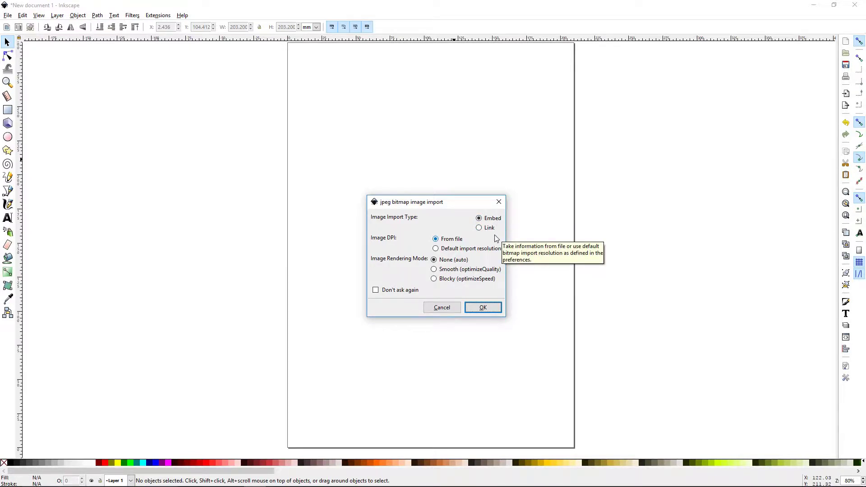
# Embed the bush photo at the page top, then import logo-white and place it beneath.
pyautogui.click(482, 308)
pyautogui.moveTo(518, 292); pyautogui.dragTo(458, 138)
pyautogui.hotkey('alt', 'Tab')
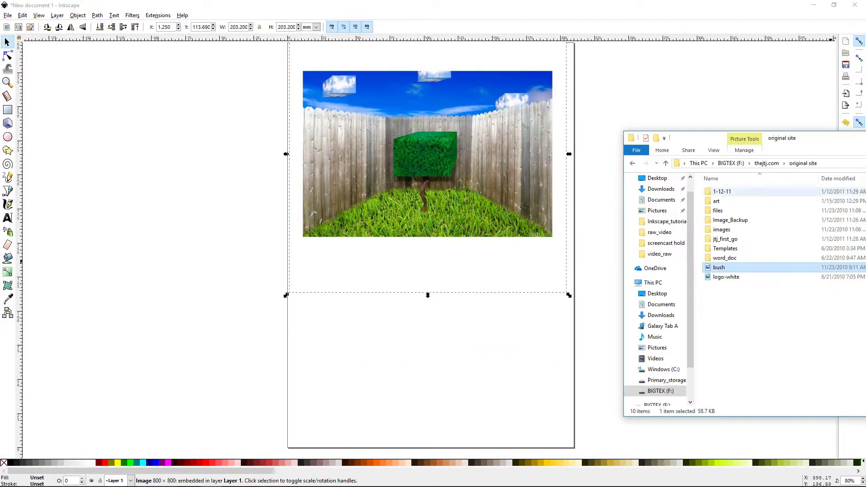
pyautogui.moveTo(725, 277); pyautogui.dragTo(429, 382)
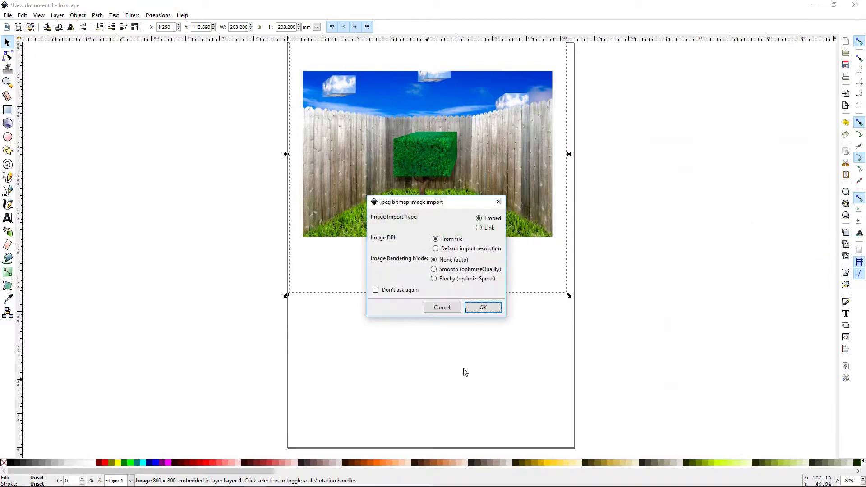
pyautogui.click(484, 307)
pyautogui.moveTo(484, 320); pyautogui.dragTo(431, 385)
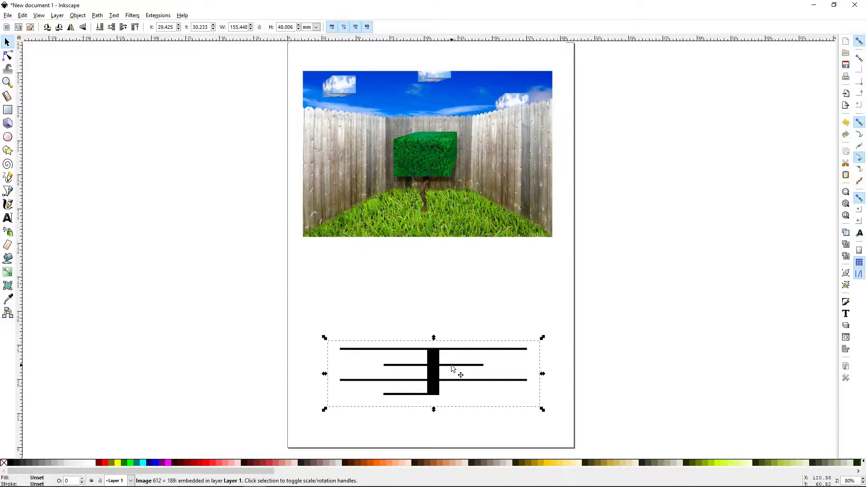
pyautogui.click(445, 391)
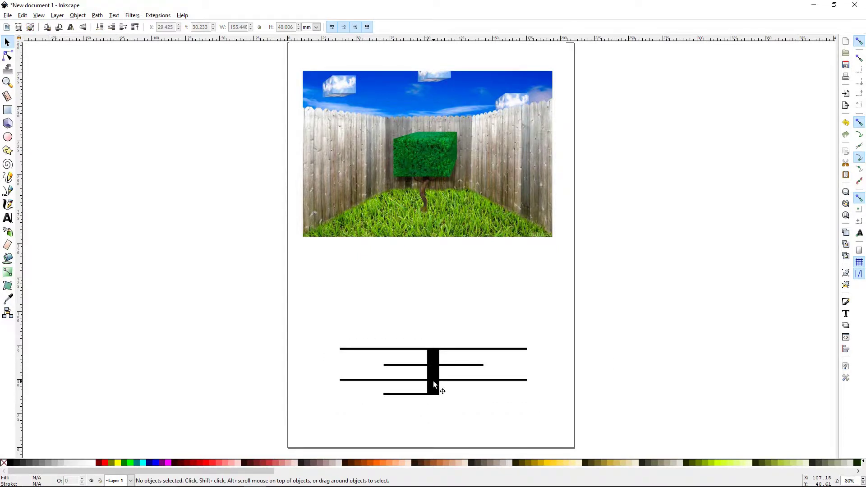
# Open Path > Trace Bitmap, move the dialog aside, and select the bush photo.
pyautogui.click(433, 380)
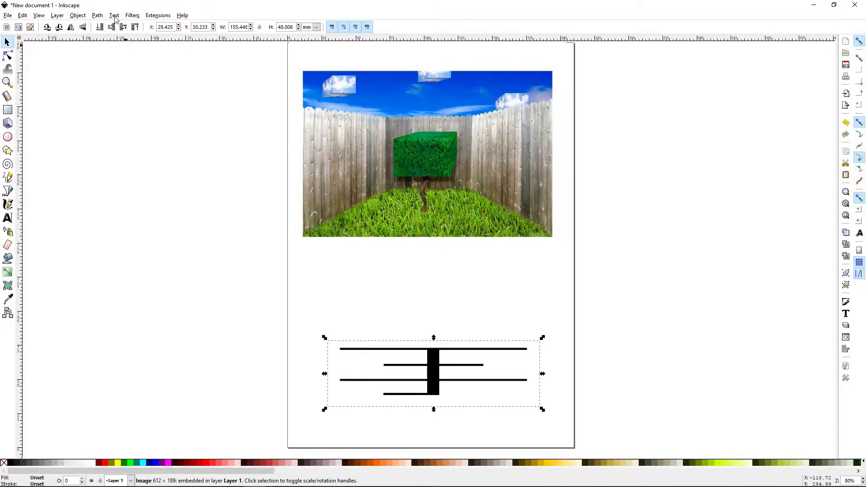
pyautogui.click(100, 17)
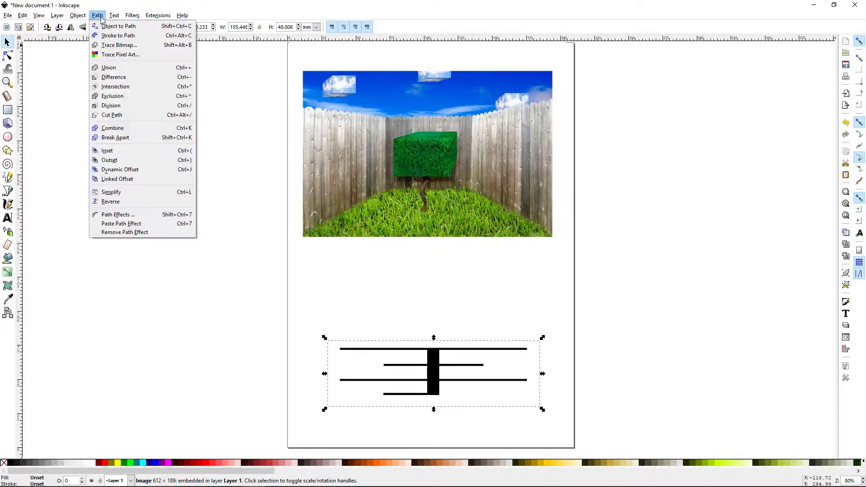
pyautogui.click(117, 45)
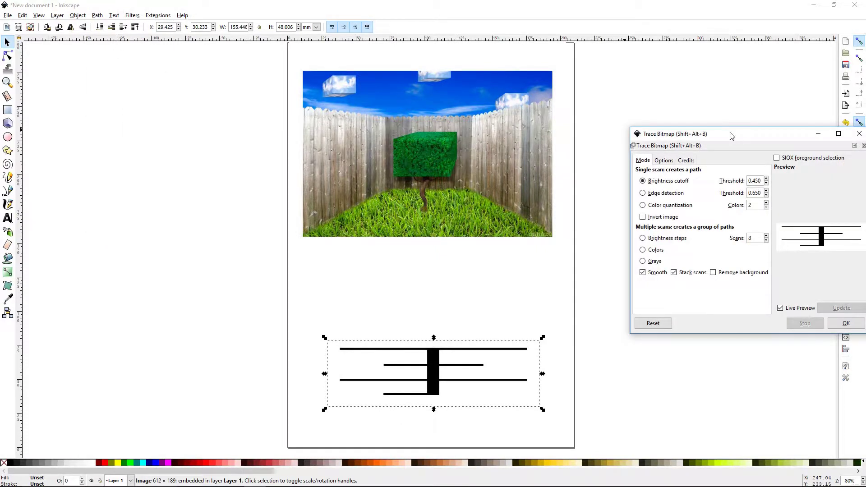
pyautogui.moveTo(744, 140); pyautogui.dragTo(699, 105)
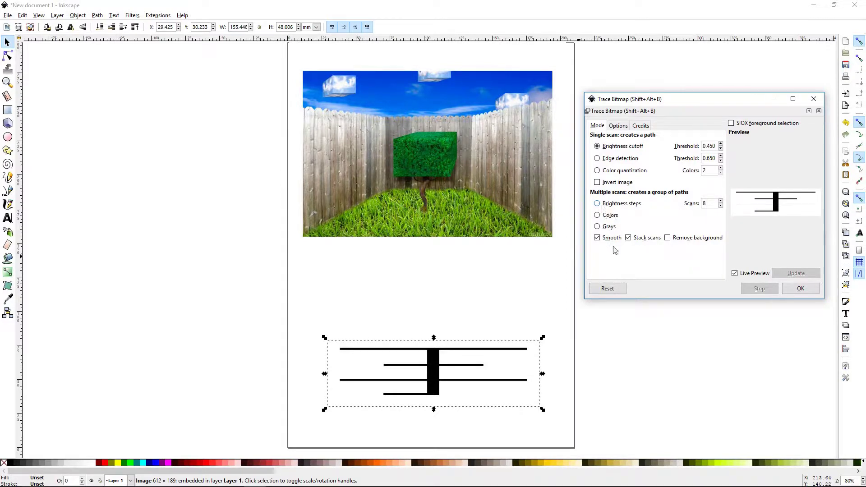
pyautogui.click(642, 327)
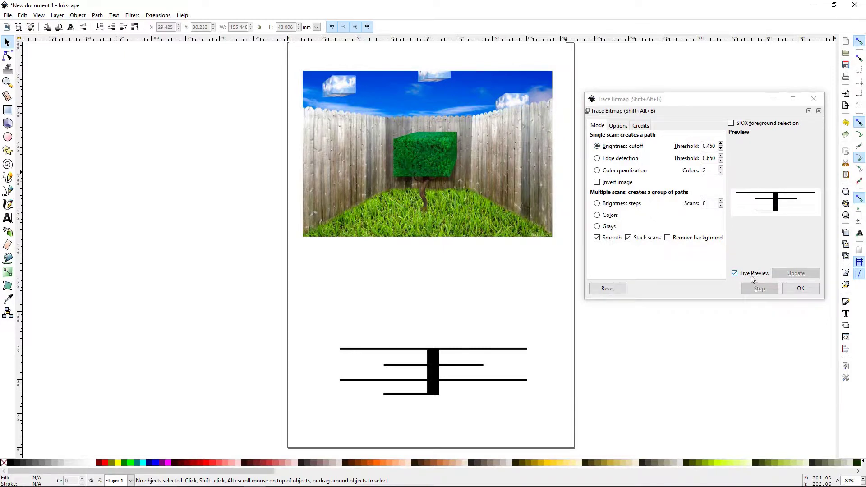
pyautogui.click(472, 185)
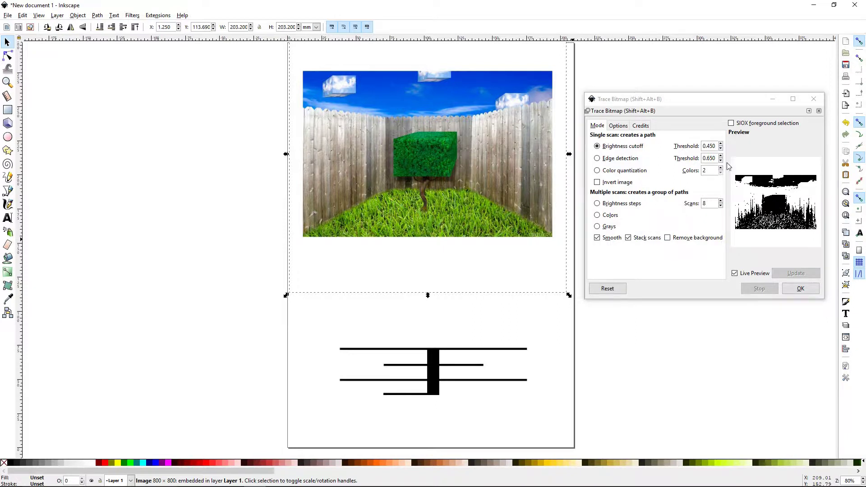
# Trace the bush photo with brightness cutoff at threshold 0.490 and move the trace left.
pyautogui.click(721, 144)
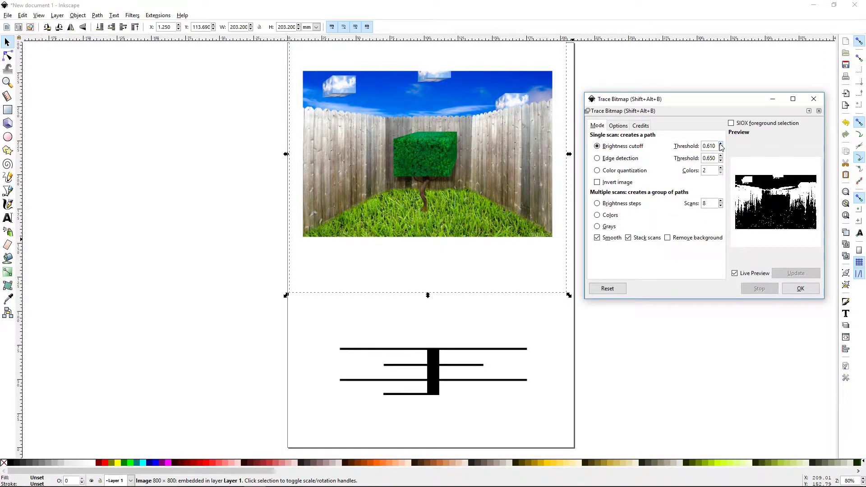
pyautogui.click(721, 149)
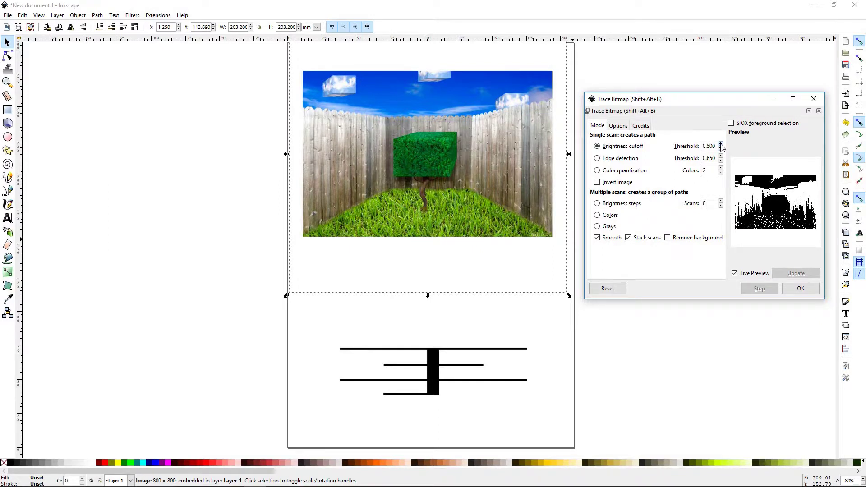
pyautogui.click(721, 145)
pyautogui.click(721, 145)
pyautogui.click(721, 149)
pyautogui.click(800, 288)
pyautogui.click(459, 179)
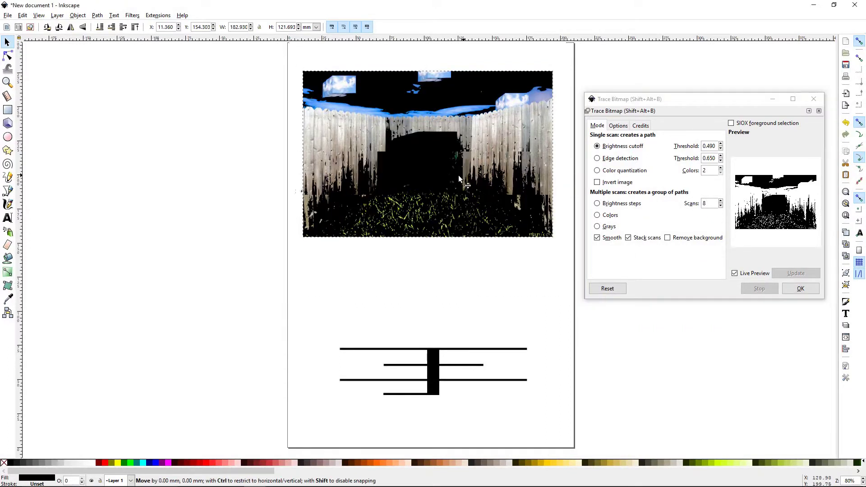
pyautogui.moveTo(459, 179); pyautogui.dragTo(186, 189)
# Trace the line graphic at the same threshold and move its trace left of the page.
pyautogui.click(433, 375)
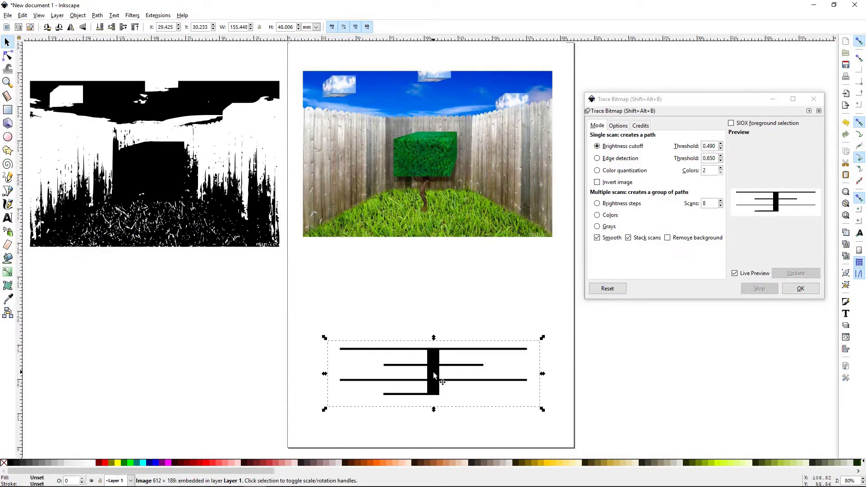
pyautogui.click(800, 289)
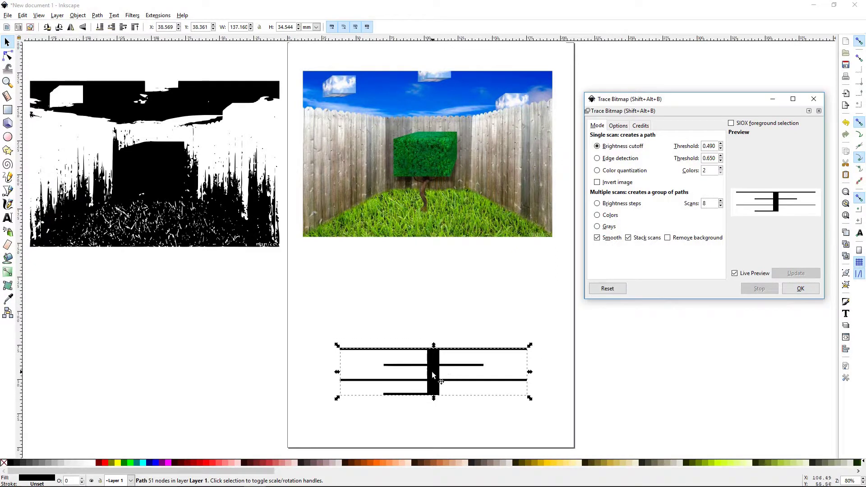
pyautogui.moveTo(432, 375)
pyautogui.mouseDown()
pyautogui.moveTo(184, 340)
pyautogui.moveTo(160, 354)
pyautogui.mouseUp()
pyautogui.click(204, 406)
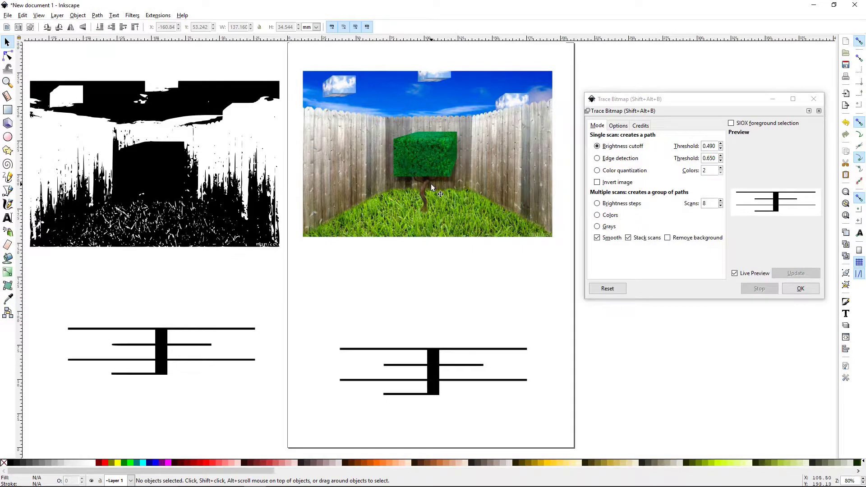
# Delete both brightness-cutoff traces.
pyautogui.click(139, 217)
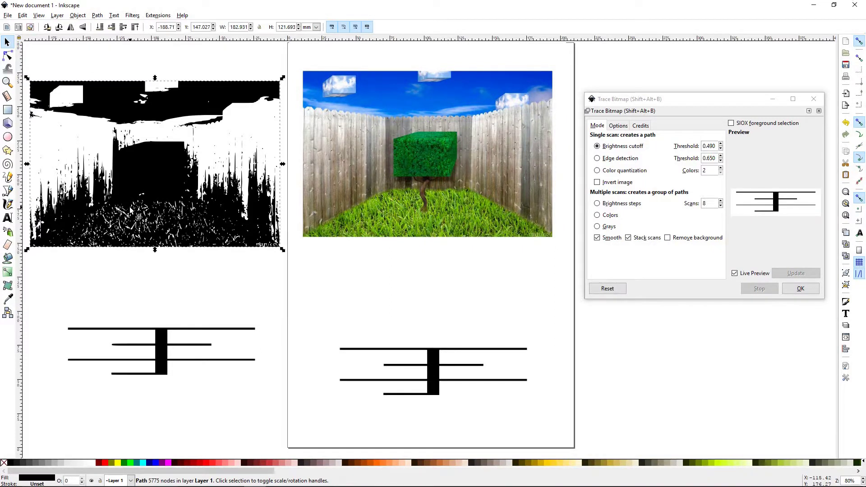
pyautogui.press('Delete')
pyautogui.press('Delete')
pyautogui.click(177, 359)
pyautogui.press('Delete')
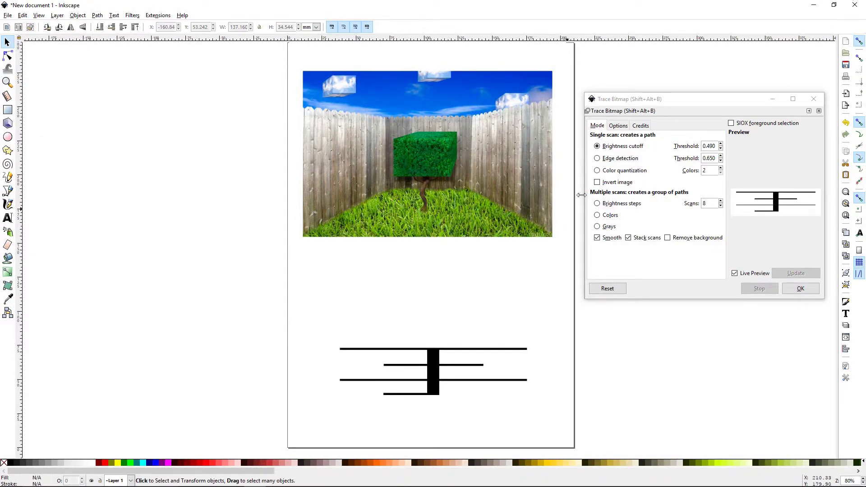
# Trace the line graphic with edge detection and move the result left of the page.
pyautogui.click(597, 159)
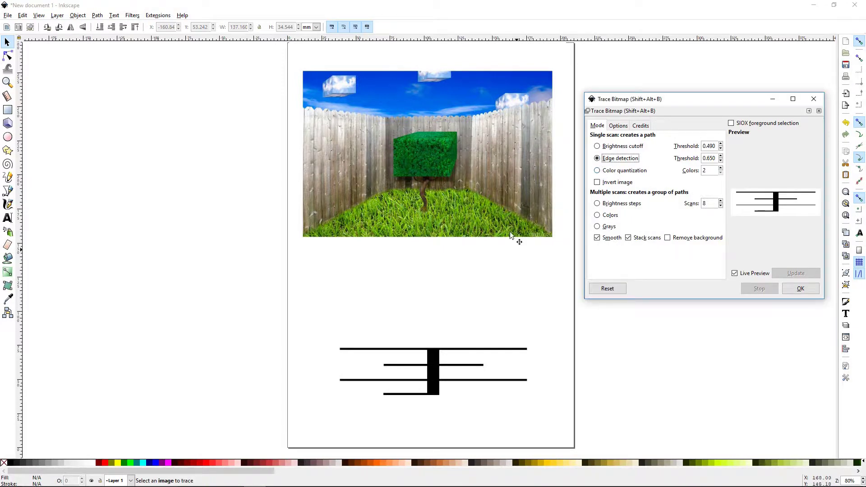
pyautogui.click(447, 367)
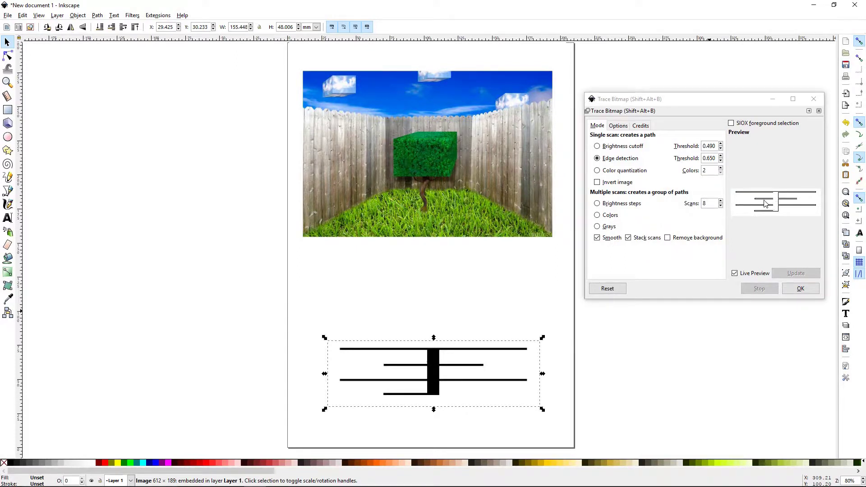
pyautogui.click(800, 289)
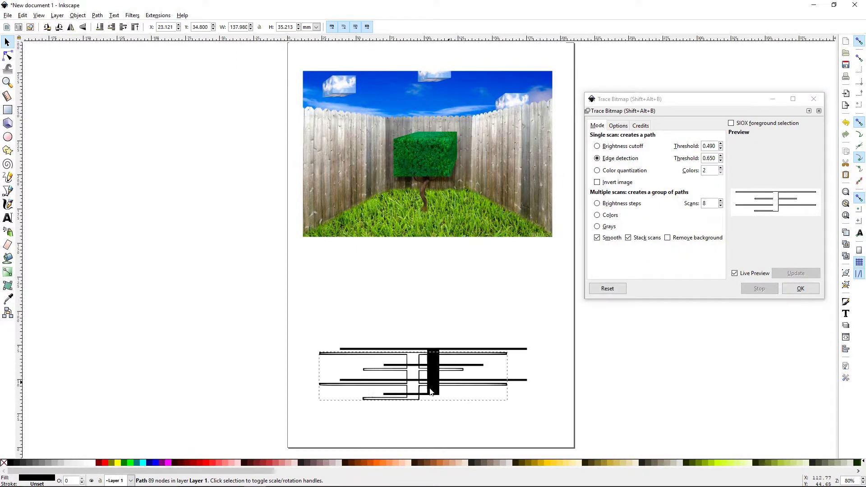
pyautogui.moveTo(431, 392); pyautogui.dragTo(155, 403)
# Trace the bush photo with edge detection at threshold 0.500, move it aside, then delete it.
pyautogui.click(534, 190)
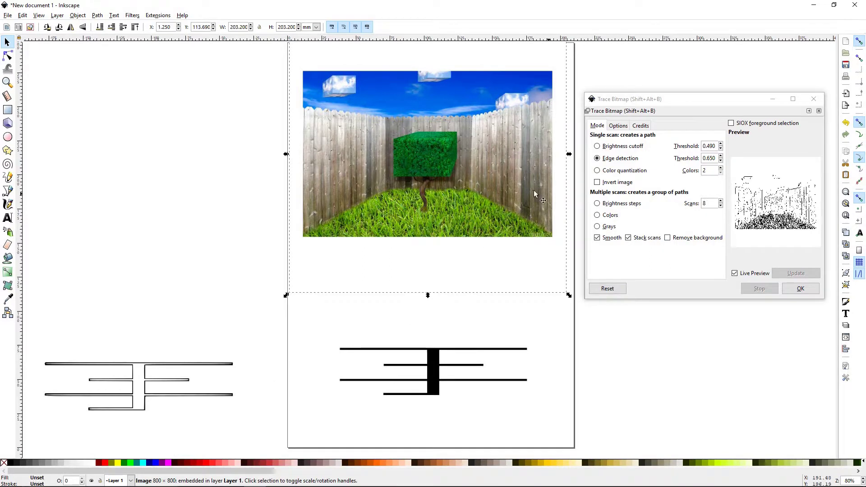
pyautogui.click(721, 156)
pyautogui.click(720, 156)
pyautogui.click(720, 155)
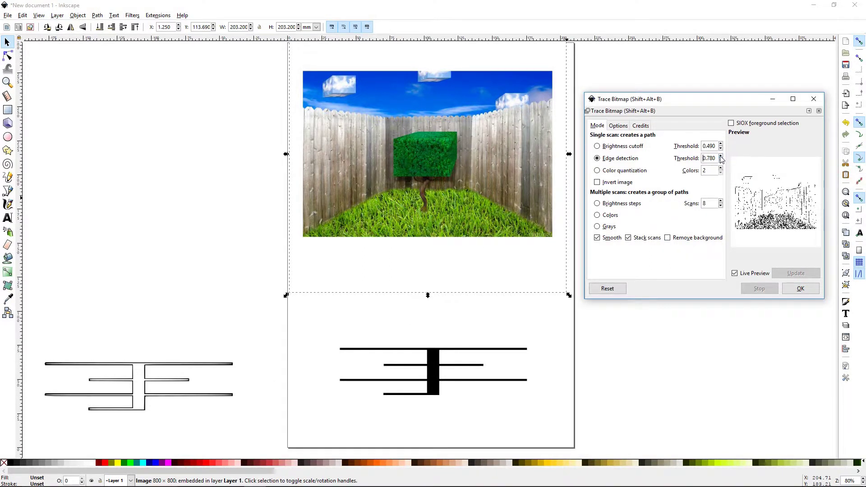
pyautogui.click(721, 155)
pyautogui.click(721, 162)
pyautogui.click(720, 161)
pyautogui.click(721, 161)
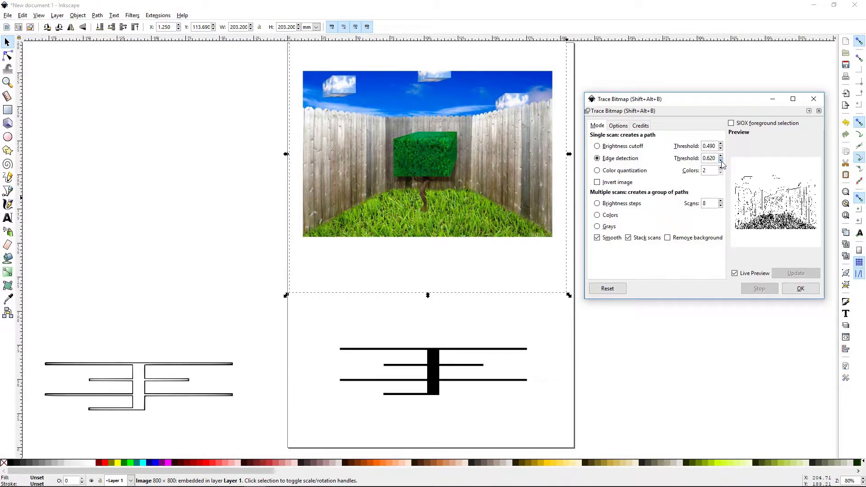
pyautogui.click(800, 288)
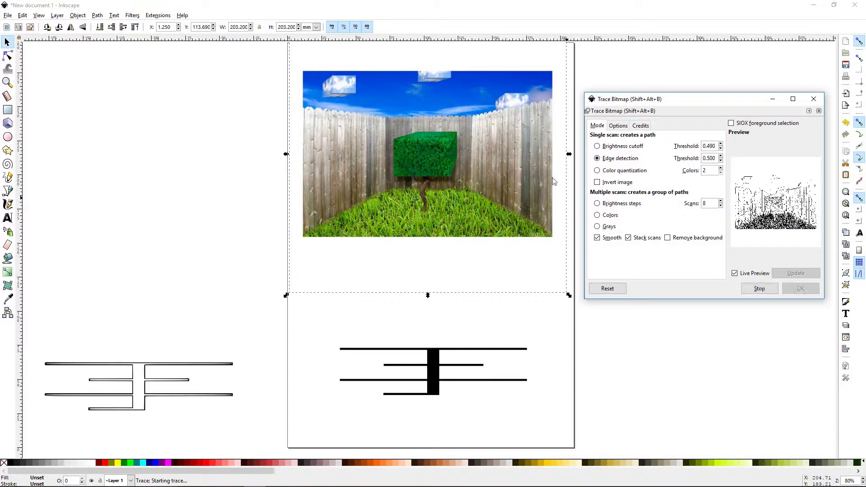
pyautogui.moveTo(480, 158); pyautogui.dragTo(207, 164)
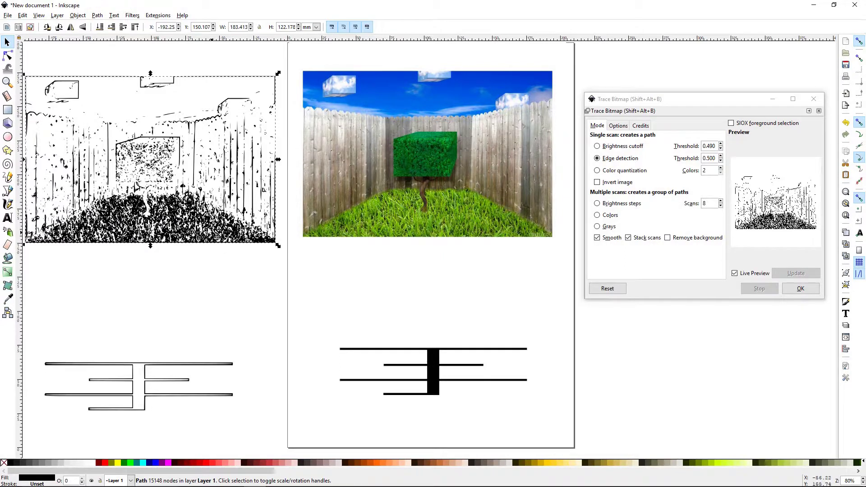
pyautogui.press('Delete')
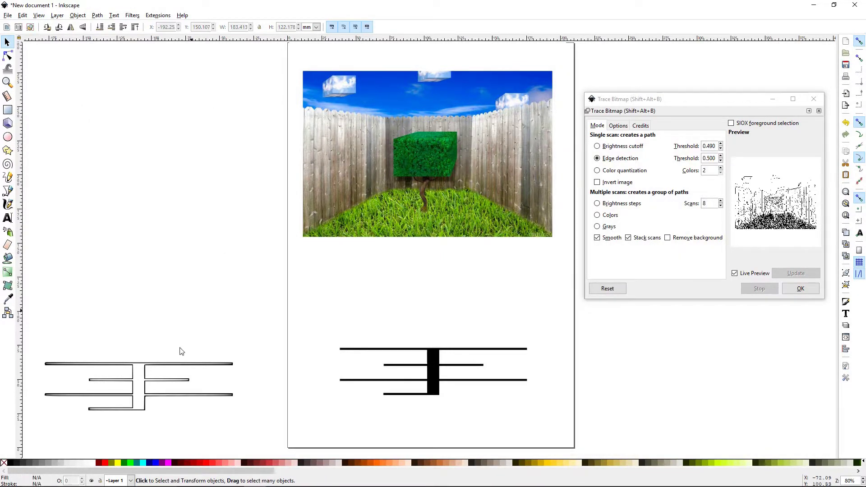
# Delete the old E-shape outline and set Color quantization to 14 colors for the bush photo.
pyautogui.click(153, 380)
pyautogui.press('Delete')
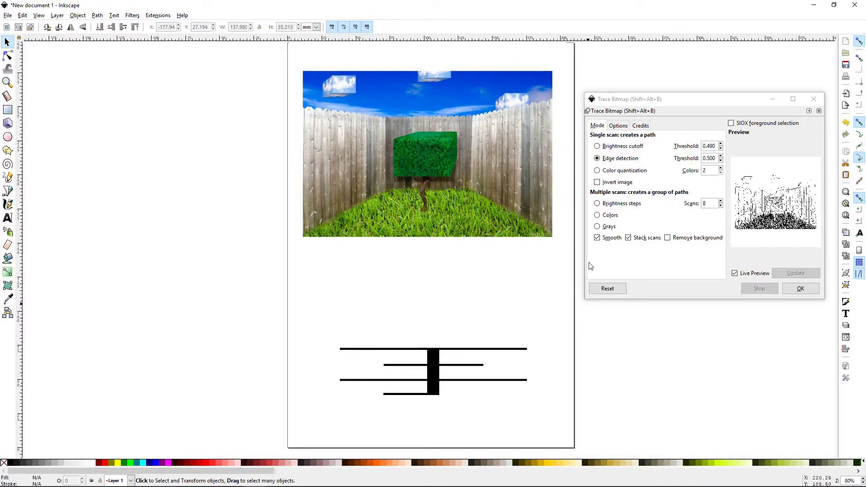
pyautogui.click(491, 199)
pyautogui.click(597, 170)
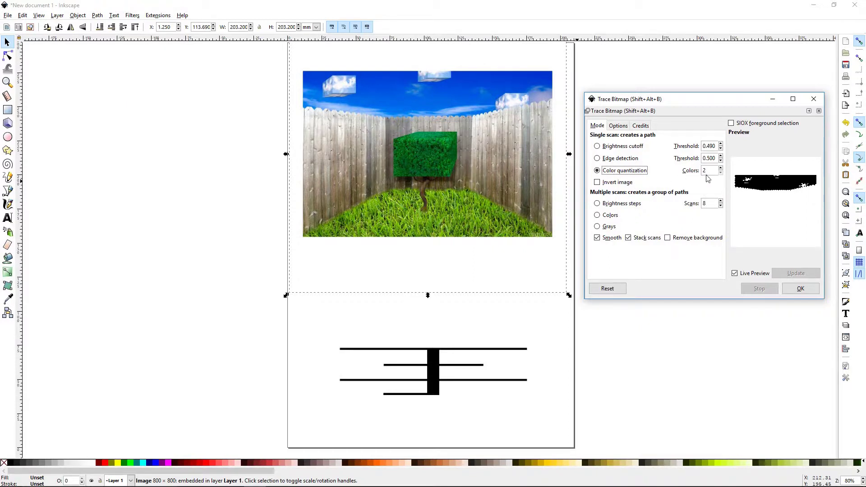
pyautogui.scroll(5, 721, 170)
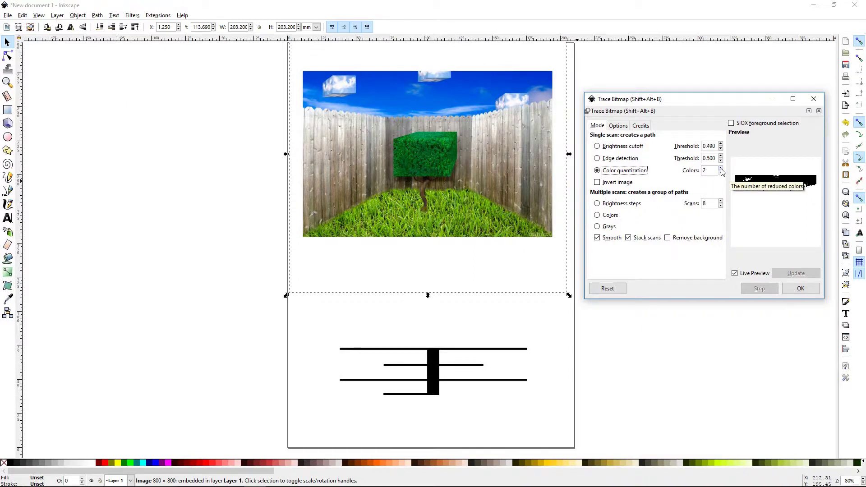
pyautogui.scroll(1, 721, 170)
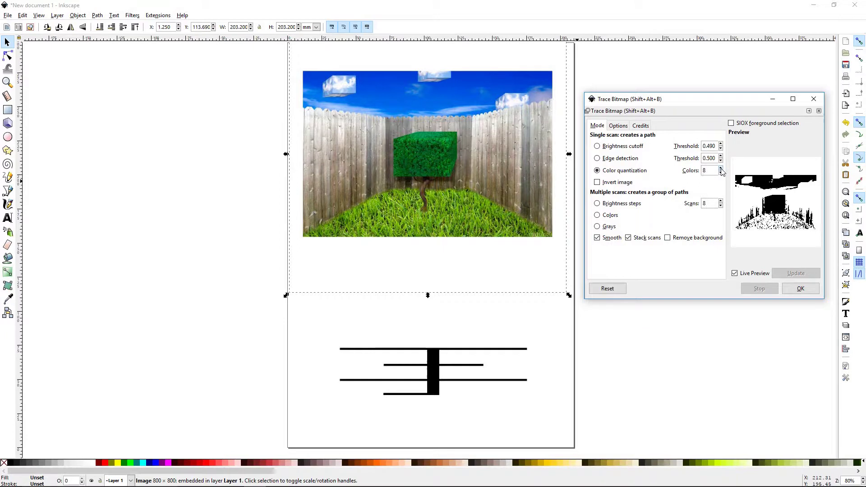
pyautogui.scroll(2, 722, 170)
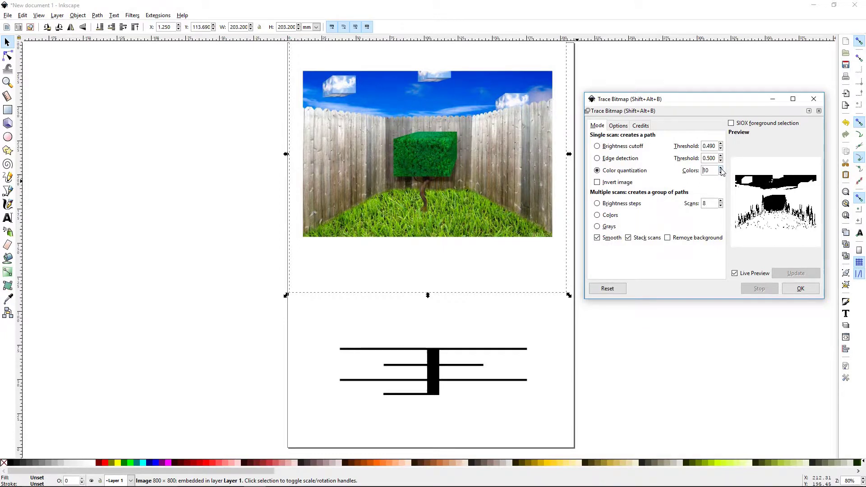
pyautogui.scroll(1, 721, 170)
pyautogui.scroll(1, 721, 172)
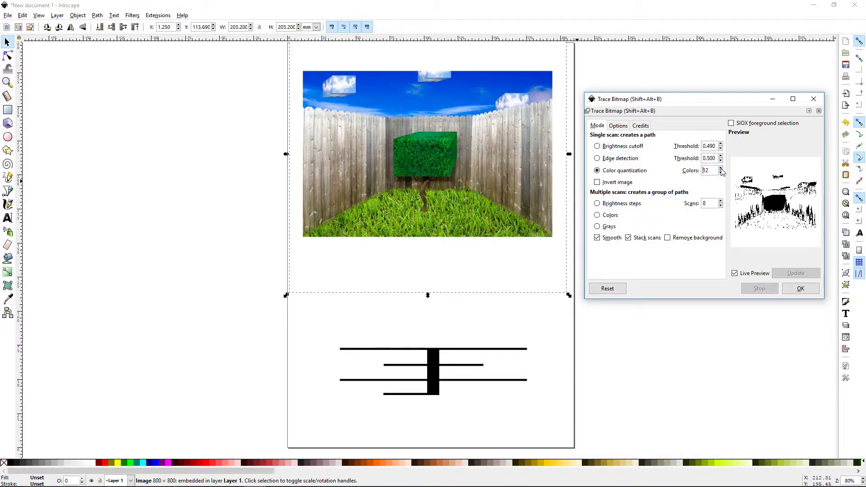
pyautogui.scroll(2, 721, 171)
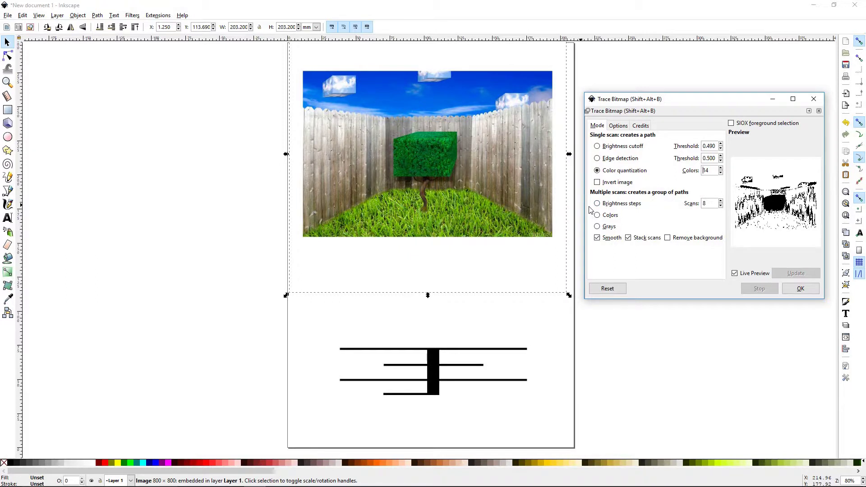
# Trace the bush photo and line graphic with 14-colour quantization and move both traces left.
pyautogui.click(800, 289)
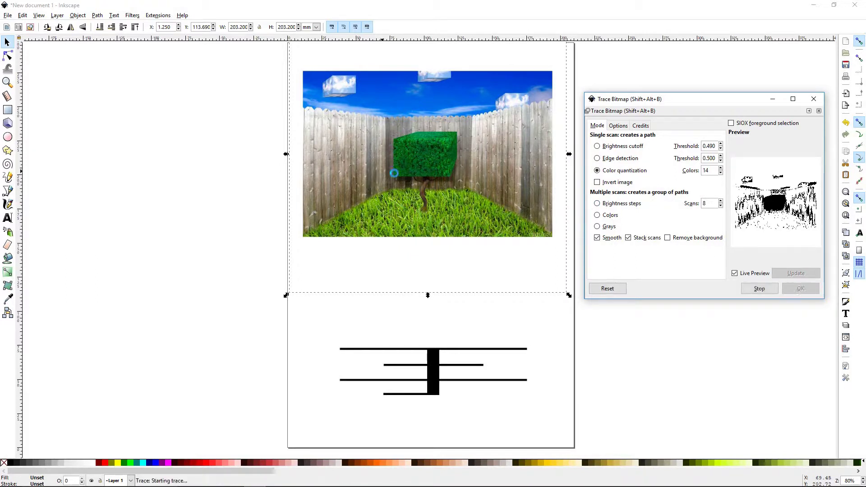
pyautogui.moveTo(463, 183)
pyautogui.mouseDown()
pyautogui.moveTo(220, 216)
pyautogui.moveTo(185, 198)
pyautogui.mouseUp()
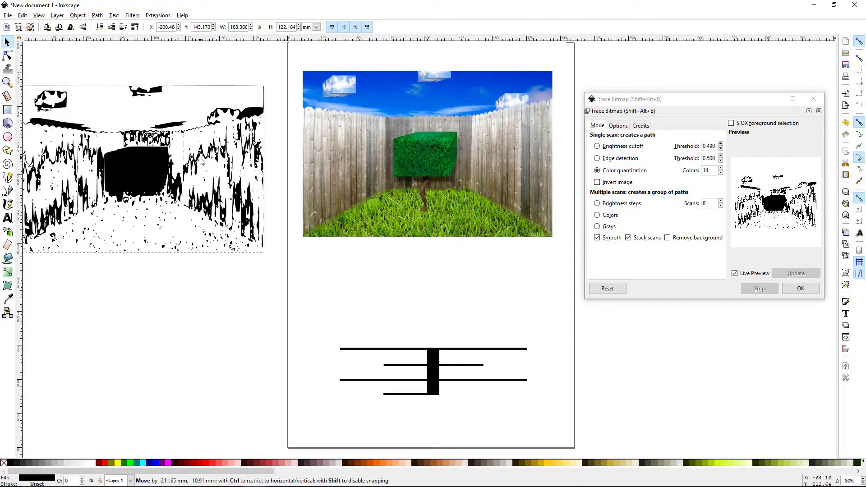
pyautogui.click(429, 376)
pyautogui.click(800, 288)
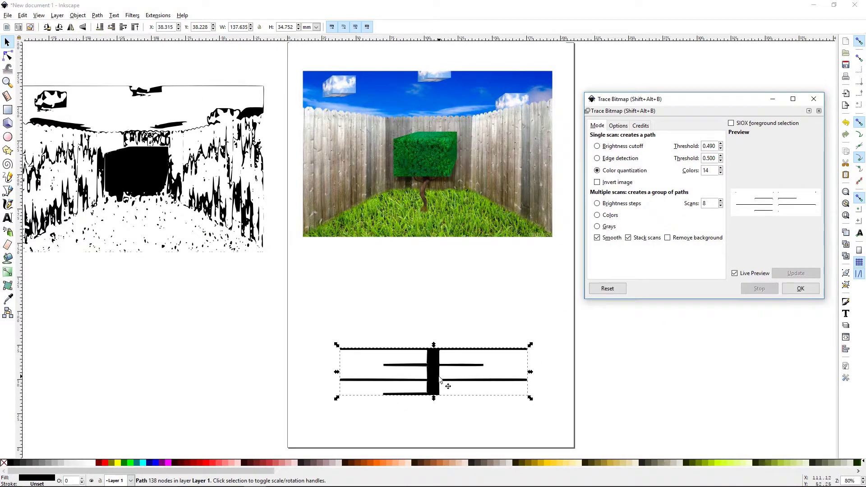
pyautogui.moveTo(443, 384); pyautogui.dragTo(145, 383)
pyautogui.click(320, 436)
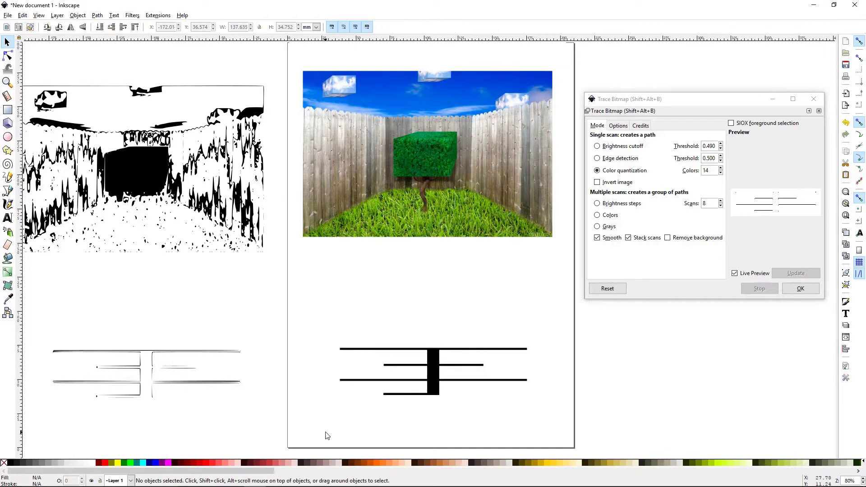
# Delete the photo trace and the traced lines.
pyautogui.click(153, 185)
pyautogui.press('Delete')
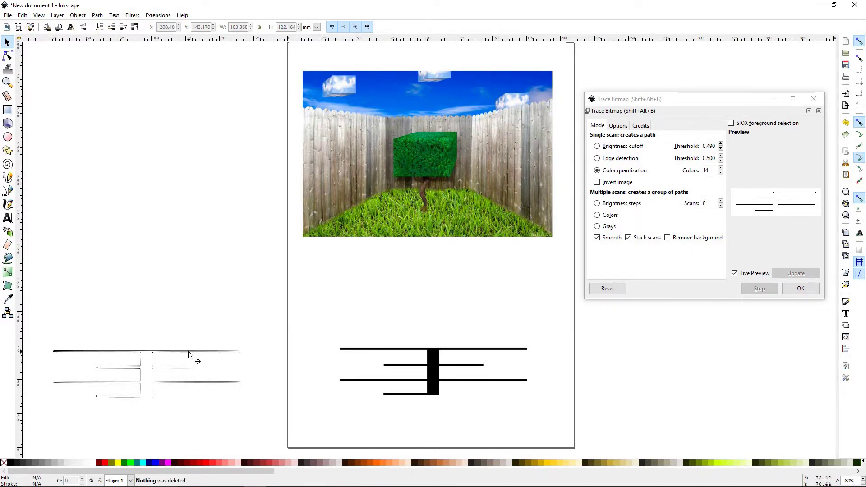
pyautogui.click(192, 352)
pyautogui.press('Delete')
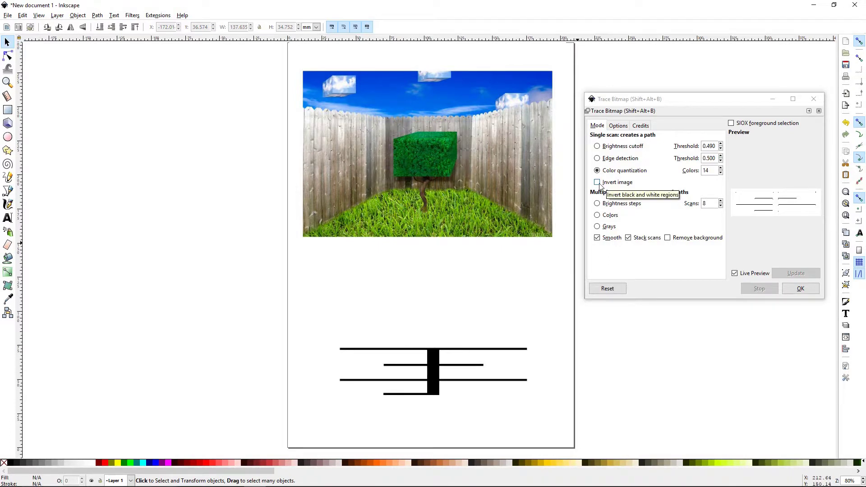
# Toggle Invert image on and off for the bush photo, then pick Brightness steps with inversion off.
pyautogui.press('Tab')
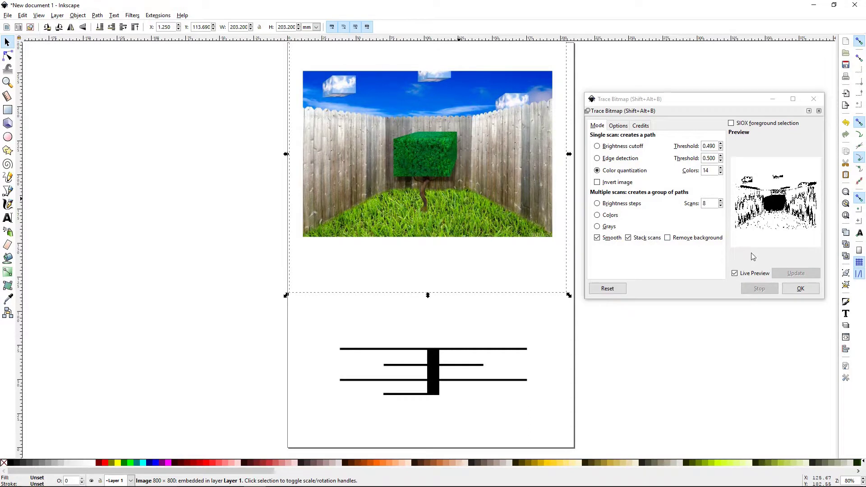
pyautogui.click(597, 182)
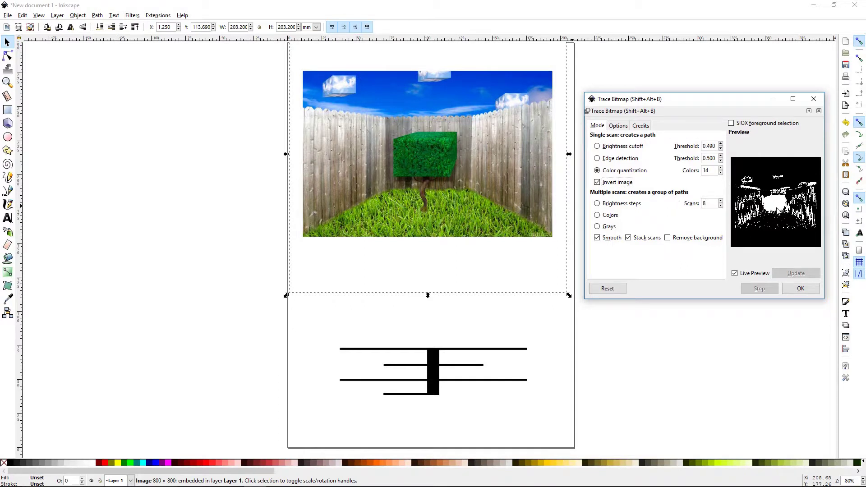
pyautogui.click(597, 183)
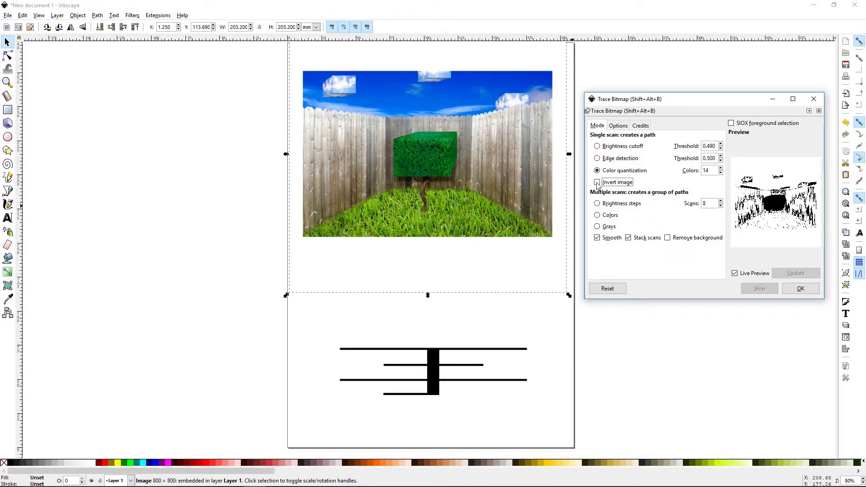
pyautogui.click(598, 183)
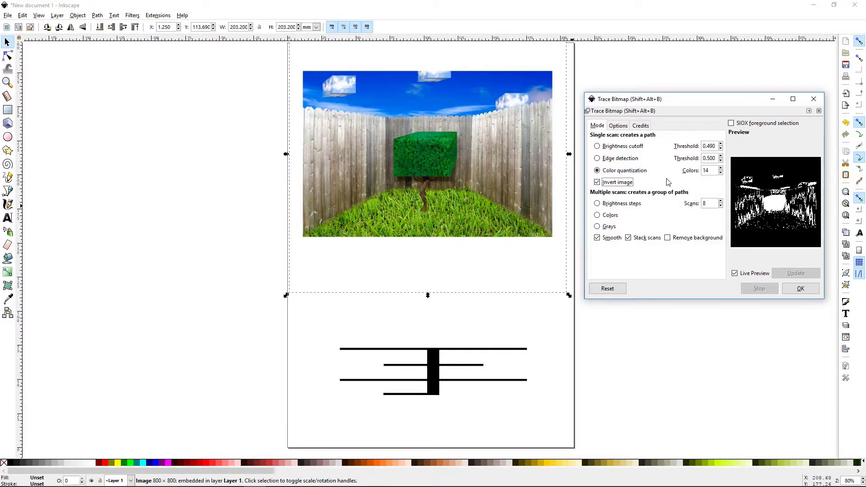
pyautogui.click(599, 204)
pyautogui.click(598, 182)
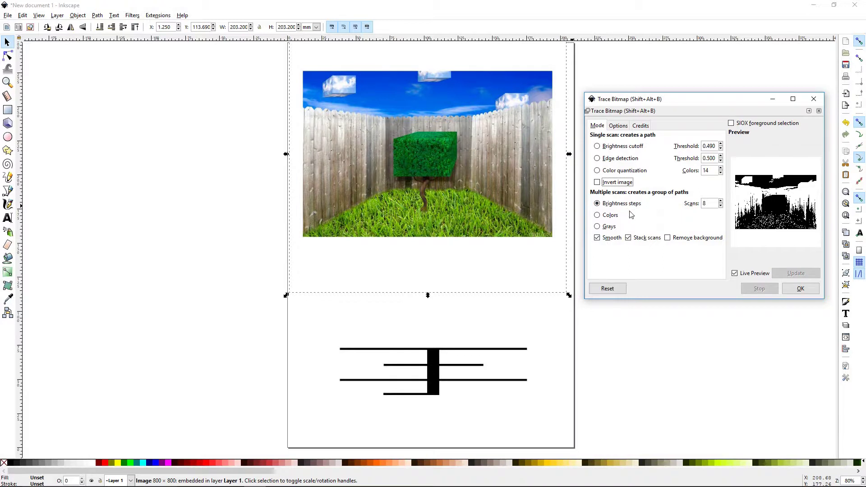
# Reduce the brightness scans, trace the bush photo, and move the grey trace left.
pyautogui.click(721, 202)
pyautogui.click(721, 208)
pyautogui.click(722, 208)
pyautogui.click(721, 208)
pyautogui.click(722, 208)
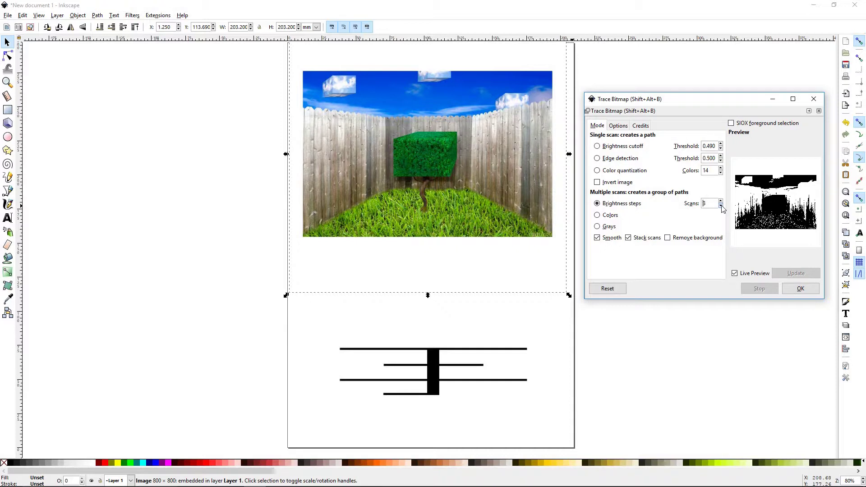
pyautogui.click(800, 288)
pyautogui.moveTo(469, 155); pyautogui.dragTo(190, 171)
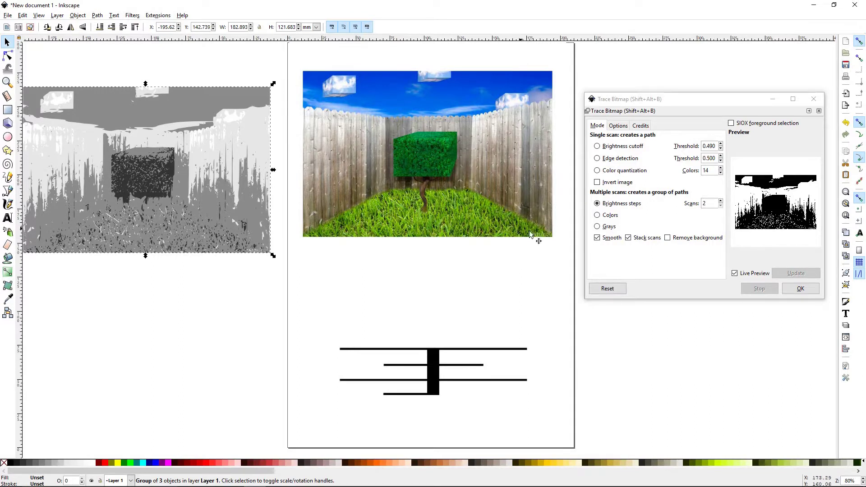
pyautogui.moveTo(219, 191); pyautogui.dragTo(209, 178)
pyautogui.click(597, 238)
# Trace the line graphic with brightness steps and move the traced lines left of the page.
pyautogui.click(464, 370)
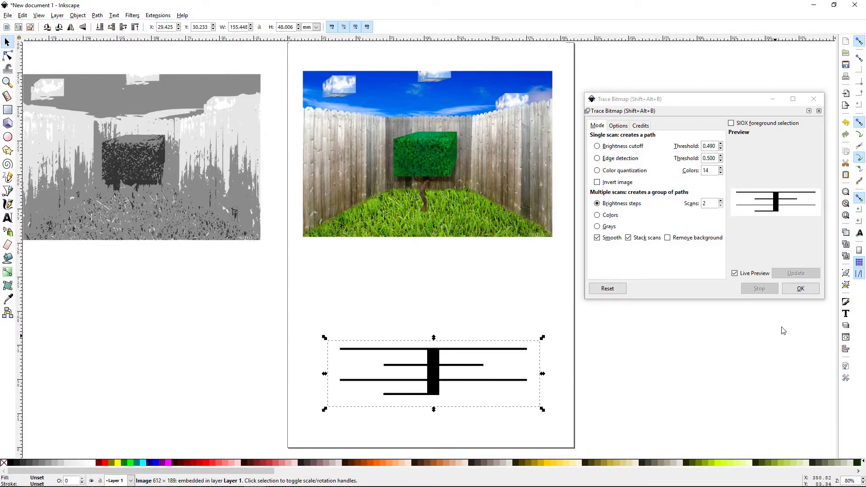
pyautogui.click(798, 289)
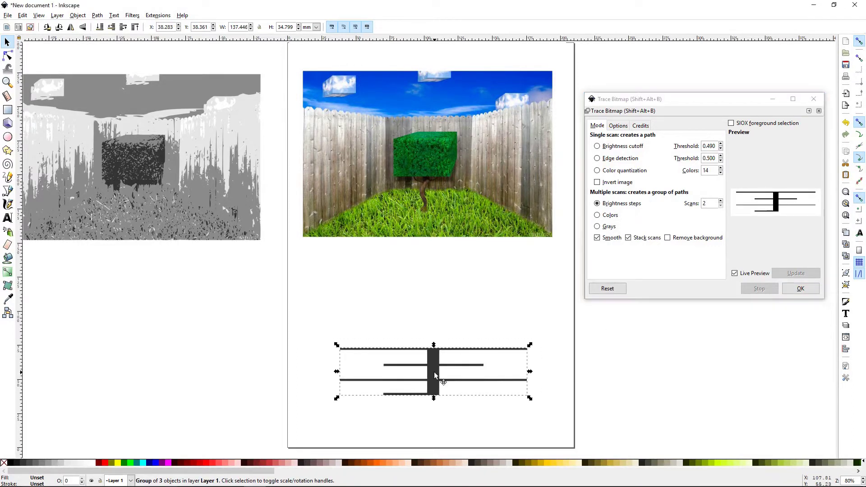
pyautogui.moveTo(433, 371); pyautogui.dragTo(124, 339)
pyautogui.click(248, 410)
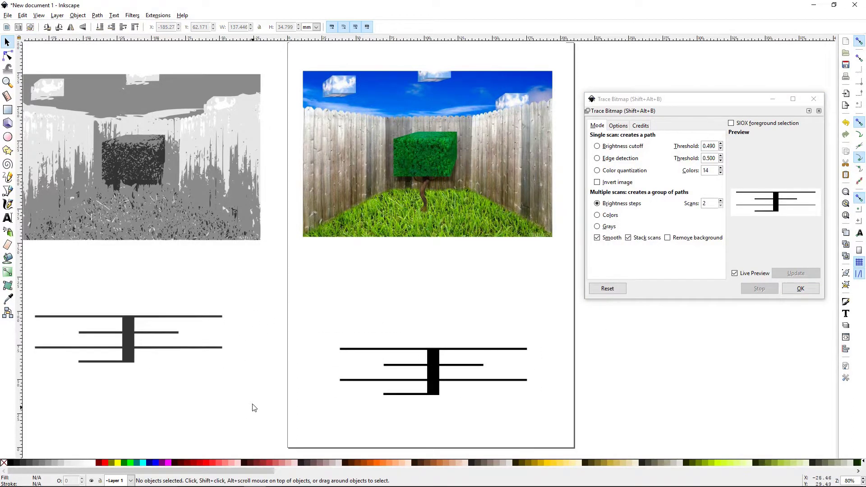
pyautogui.click(181, 187)
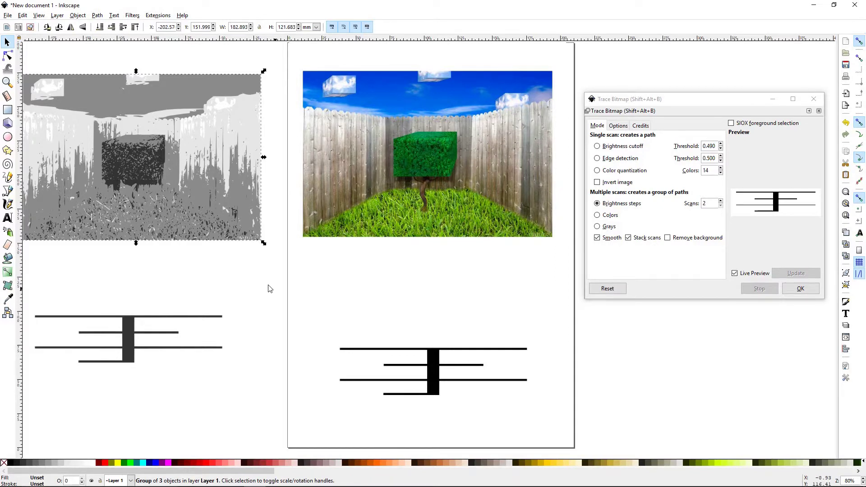
# Retrace the line graphic with 24 scans and move that trace to the left.
pyautogui.click(434, 374)
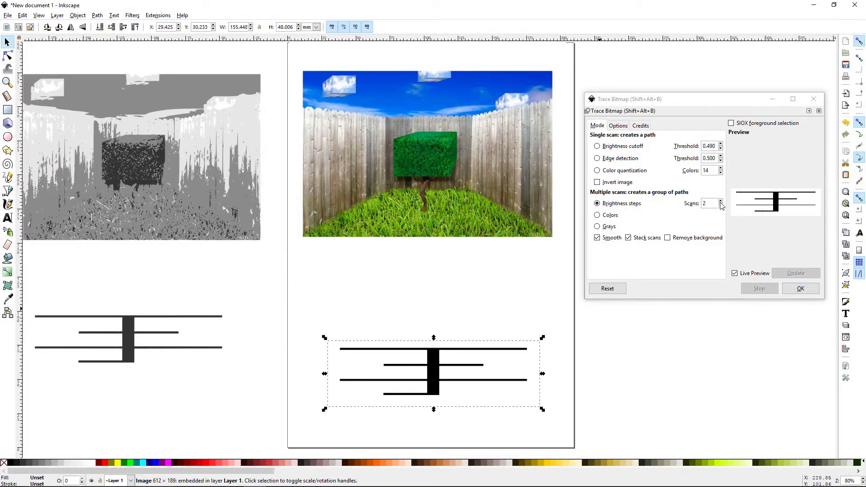
pyautogui.click(721, 205)
pyautogui.write('4')
pyautogui.click(800, 289)
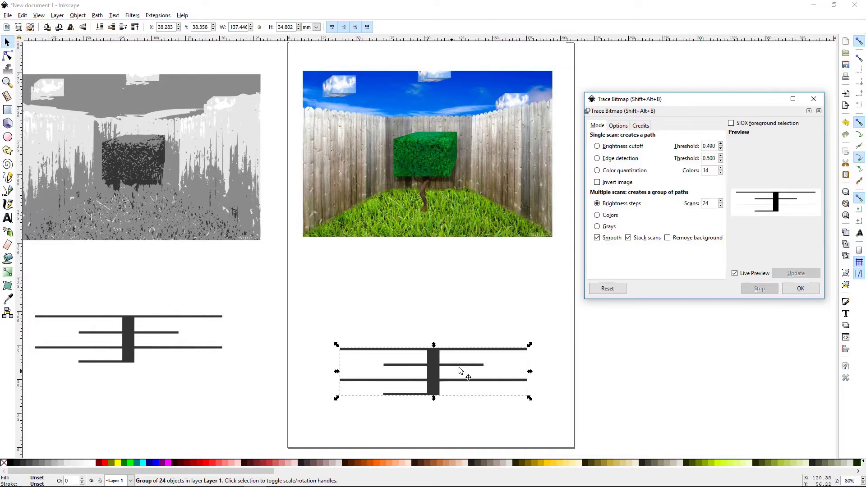
pyautogui.moveTo(459, 368)
pyautogui.mouseDown()
pyautogui.moveTo(199, 400)
pyautogui.moveTo(167, 383)
pyautogui.moveTo(118, 378)
pyautogui.moveTo(126, 380)
pyautogui.moveTo(126, 372)
pyautogui.mouseUp()
pyautogui.click(236, 423)
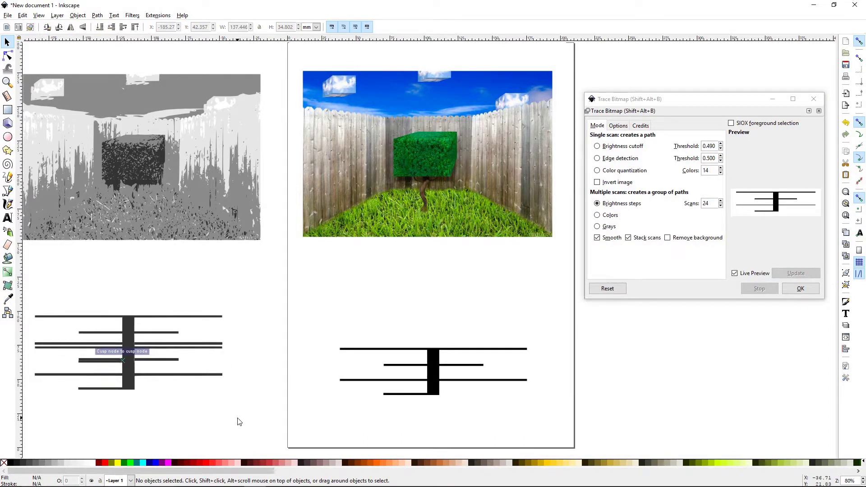
# Undo the stray move and delete the traced lines and the grey photo trace.
pyautogui.hotkey('ctrl', 'z')
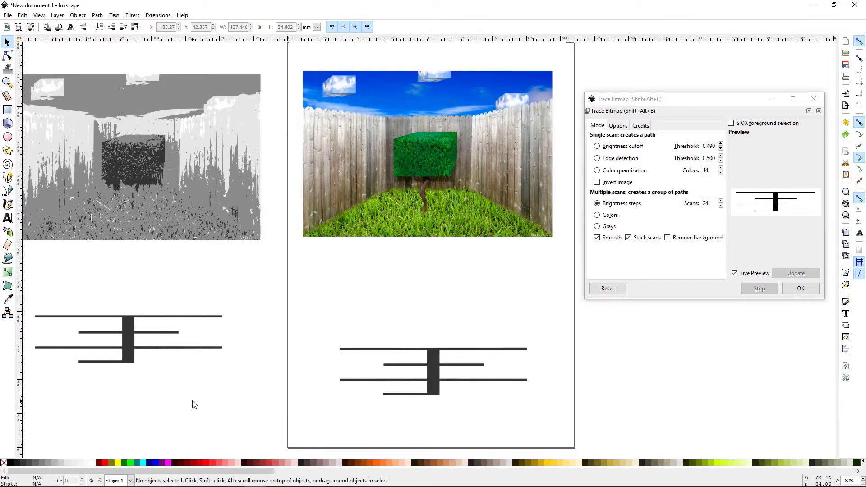
pyautogui.click(128, 343)
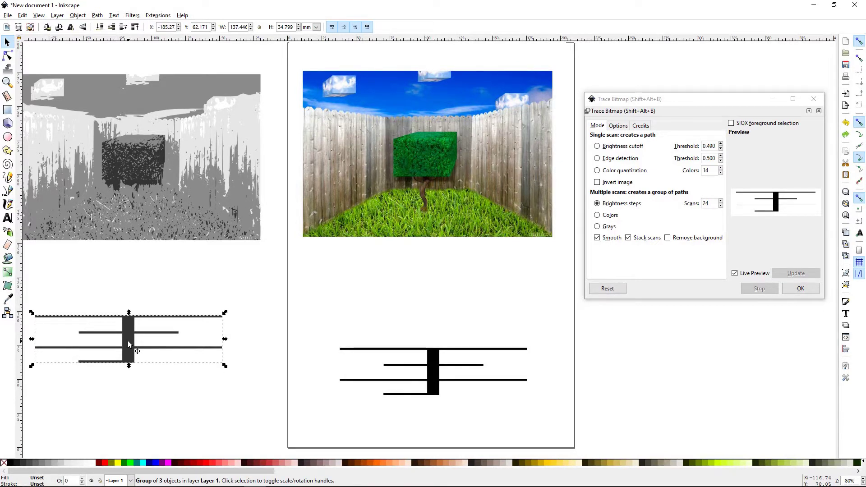
pyautogui.press('Delete')
pyautogui.click(143, 234)
pyautogui.press('Delete')
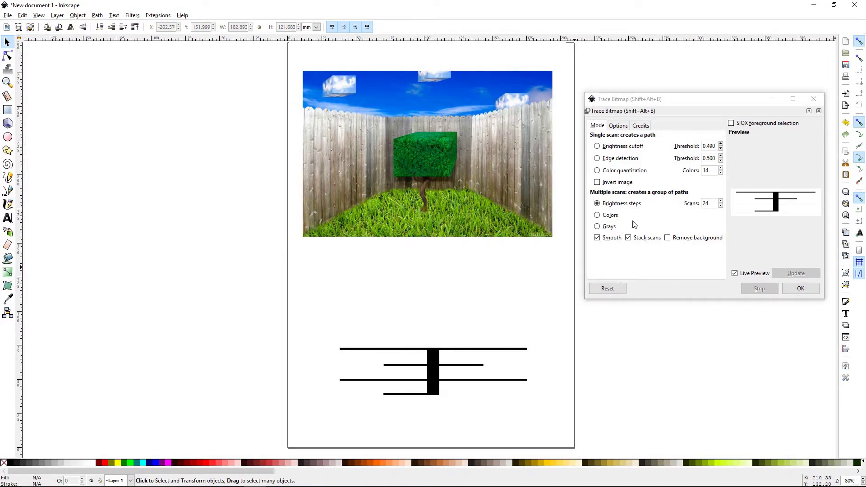
# Trace the bush photo with multiple colour scans and move the result left of the page.
pyautogui.click(531, 209)
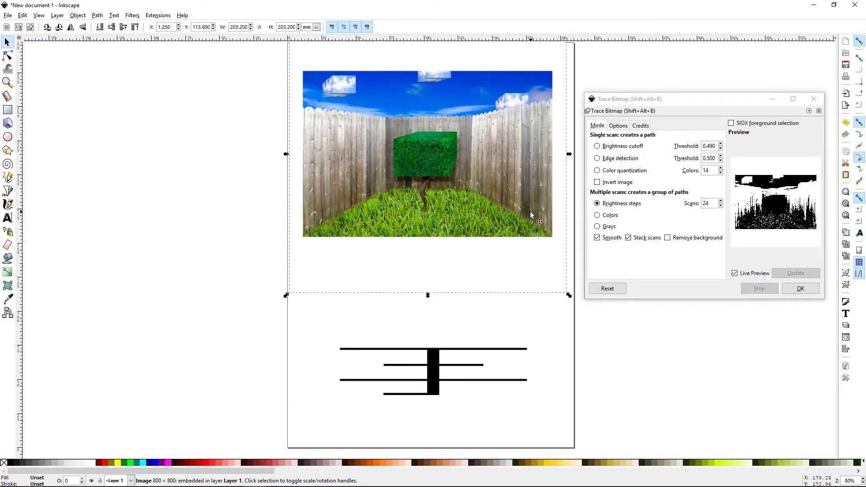
pyautogui.click(598, 215)
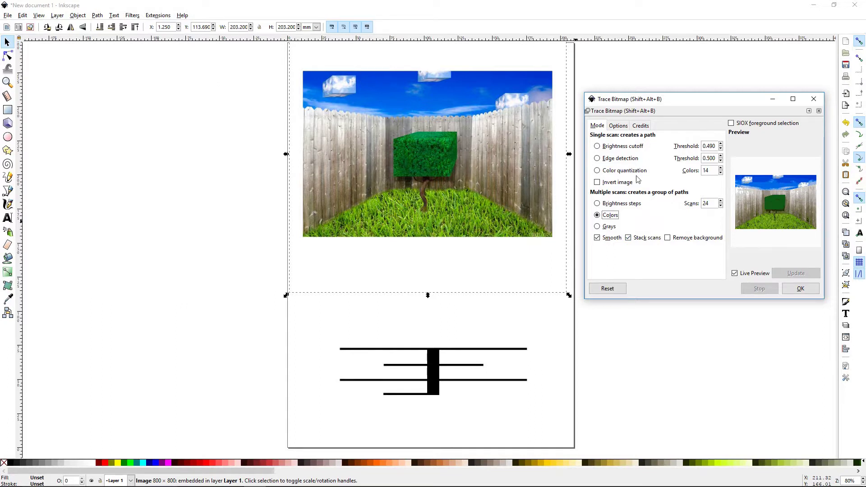
pyautogui.click(801, 288)
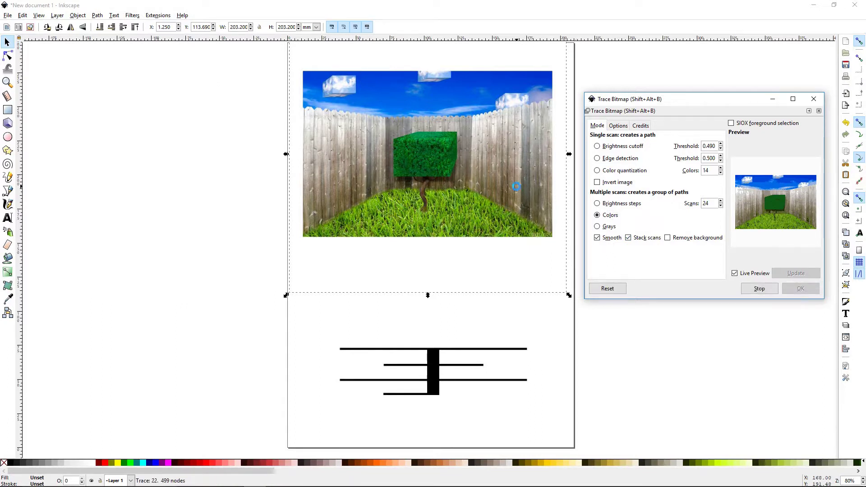
pyautogui.moveTo(510, 166)
pyautogui.mouseDown()
pyautogui.moveTo(242, 155)
pyautogui.moveTo(220, 164)
pyautogui.mouseUp()
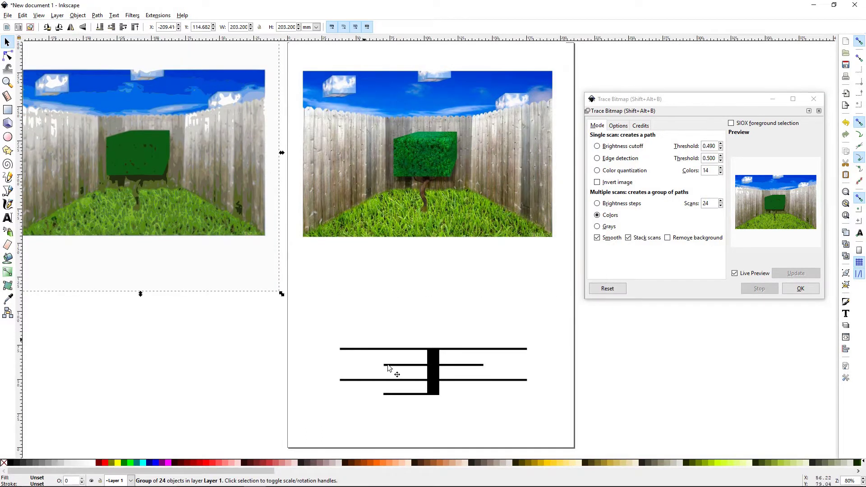
# Trace the line drawing in colour and move the traced lines left of the page.
pyautogui.click(439, 361)
pyautogui.click(801, 289)
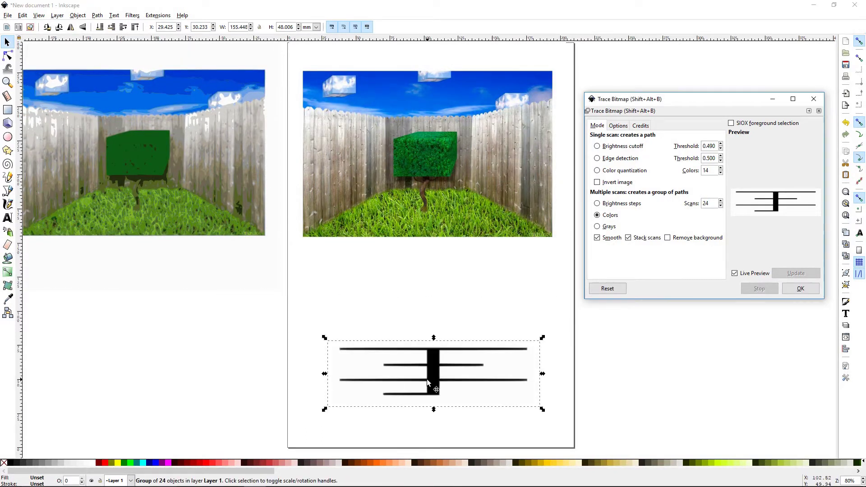
pyautogui.moveTo(427, 379)
pyautogui.mouseDown()
pyautogui.moveTo(170, 358)
pyautogui.moveTo(175, 381)
pyautogui.mouseUp()
pyautogui.click(293, 285)
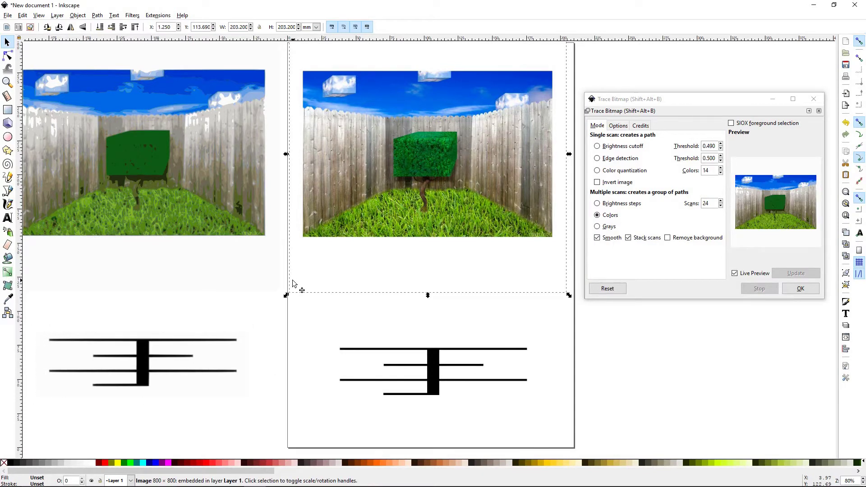
# Delete both colour traces and switch the tracing mode to Grays.
pyautogui.click(215, 220)
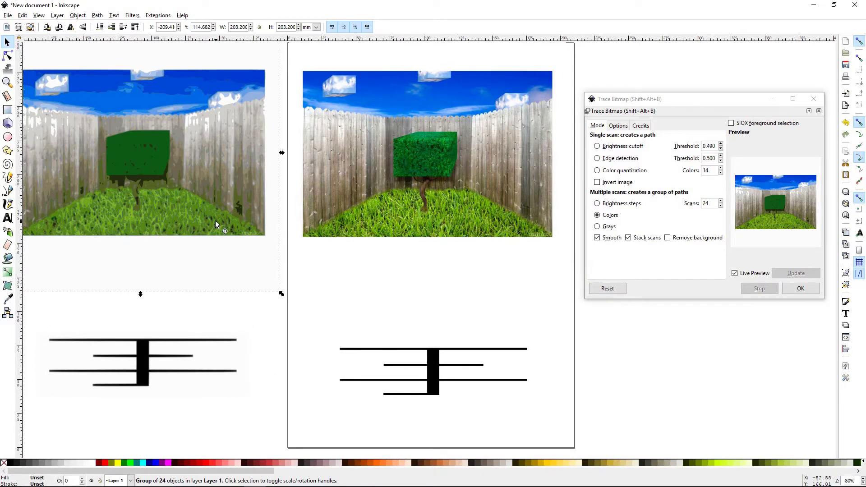
pyautogui.press('Delete')
pyautogui.click(143, 347)
pyautogui.press('Delete')
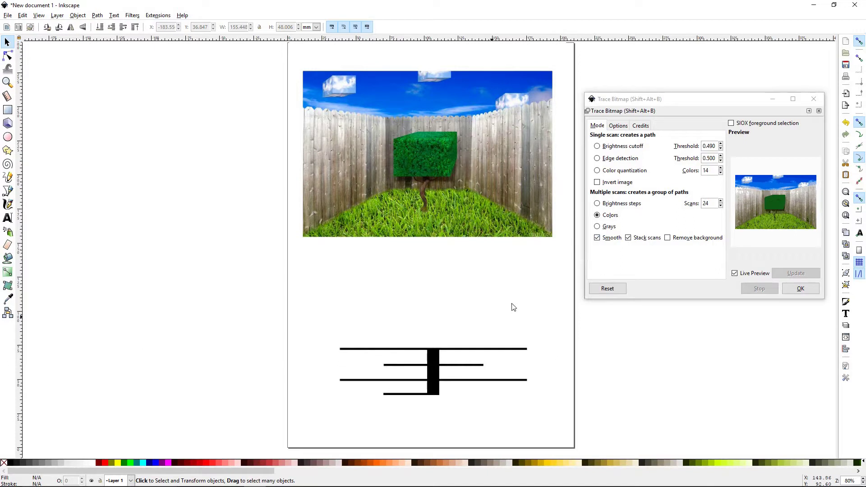
pyautogui.click(598, 227)
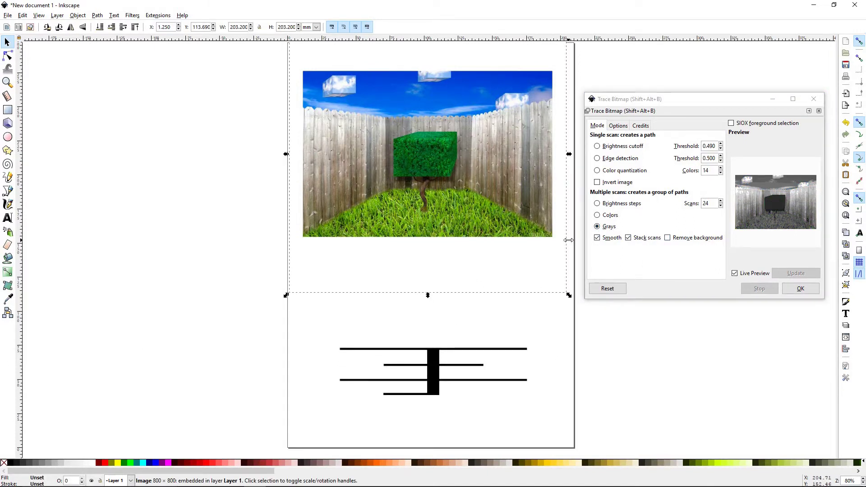
# Trace the bush photo and line drawing in grays and move both results left of the page.
pyautogui.click(809, 289)
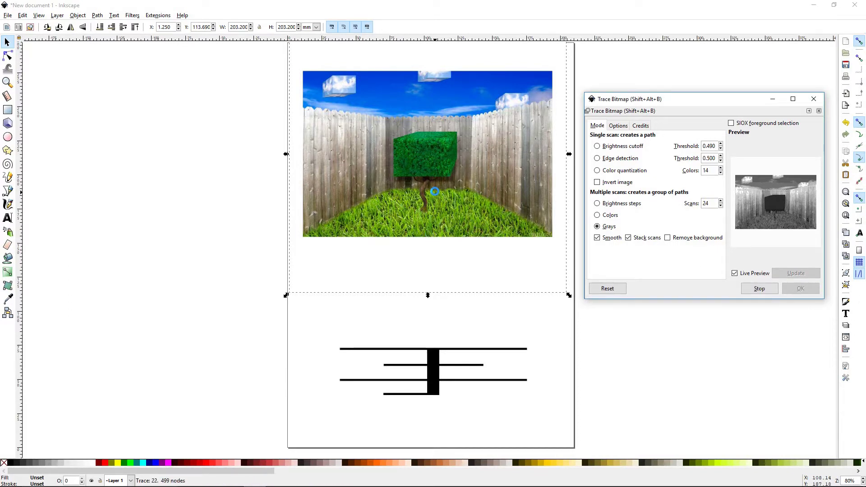
pyautogui.moveTo(436, 191); pyautogui.dragTo(141, 199)
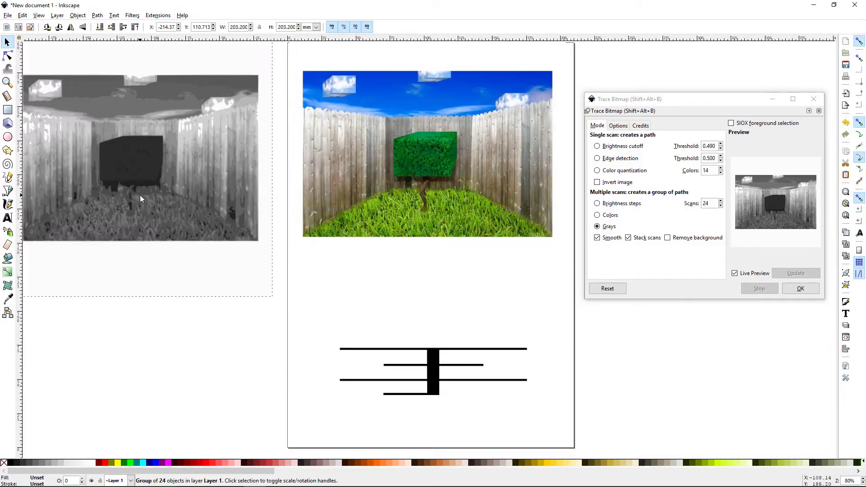
pyautogui.click(431, 378)
pyautogui.click(790, 289)
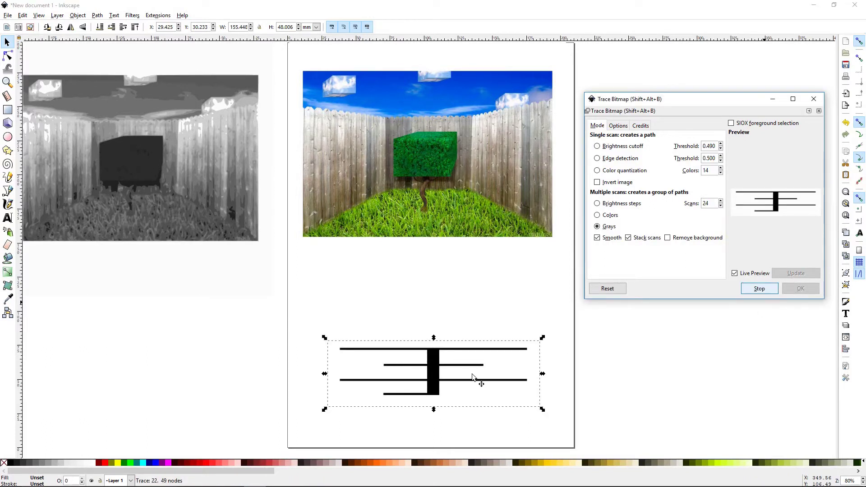
pyautogui.moveTo(474, 378); pyautogui.dragTo(188, 366)
pyautogui.click(210, 424)
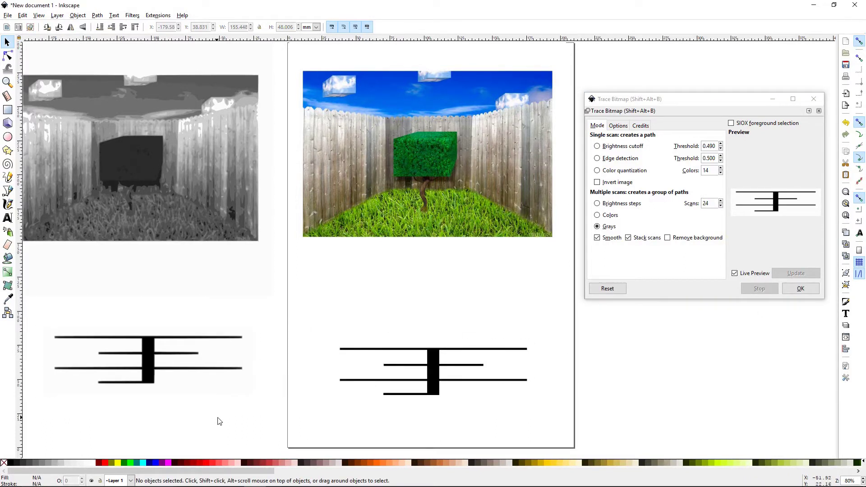
# Delete the grayscale photo trace and the grayscale-traced lines.
pyautogui.click(133, 204)
pyautogui.press('Delete')
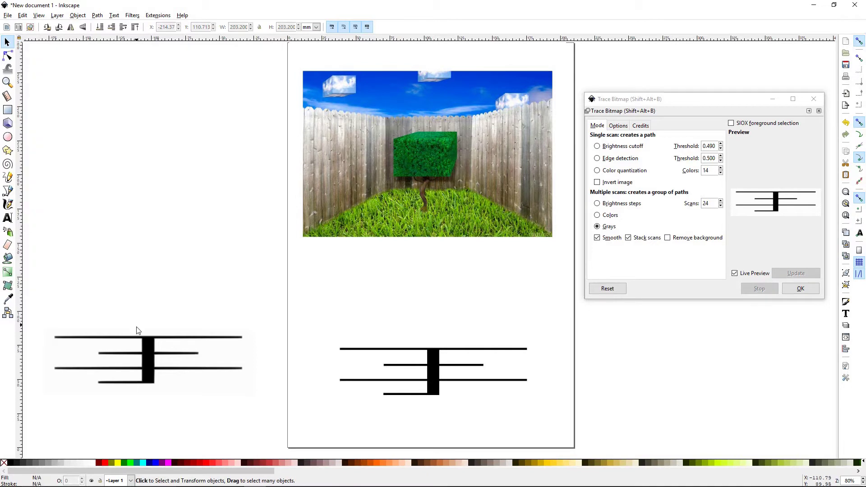
pyautogui.click(154, 366)
pyautogui.press('Delete')
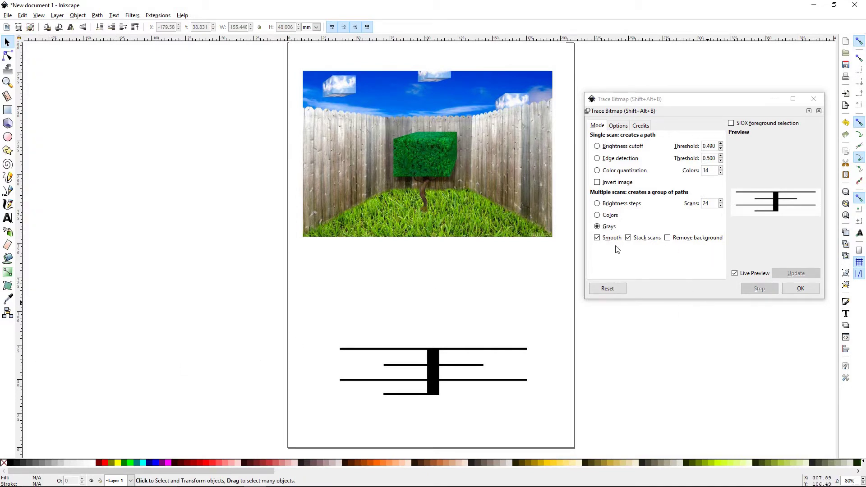
# Turn off Stack scans for the grays trace.
pyautogui.click(457, 201)
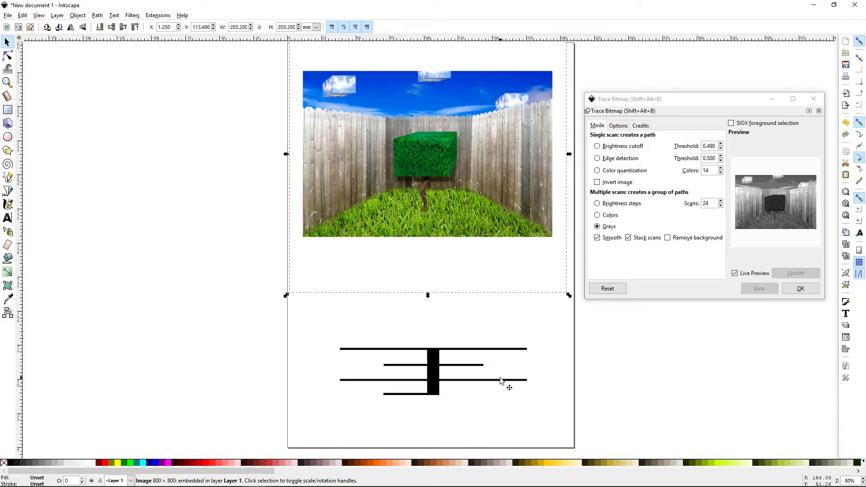
pyautogui.click(628, 239)
pyautogui.click(628, 239)
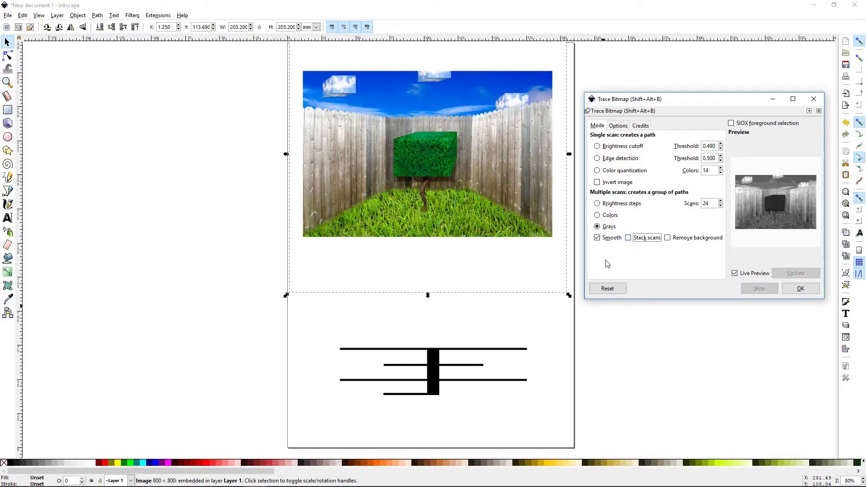
# Trace the line drawing with Remove background on, move the result aside to inspect it, then delete it.
pyautogui.click(455, 369)
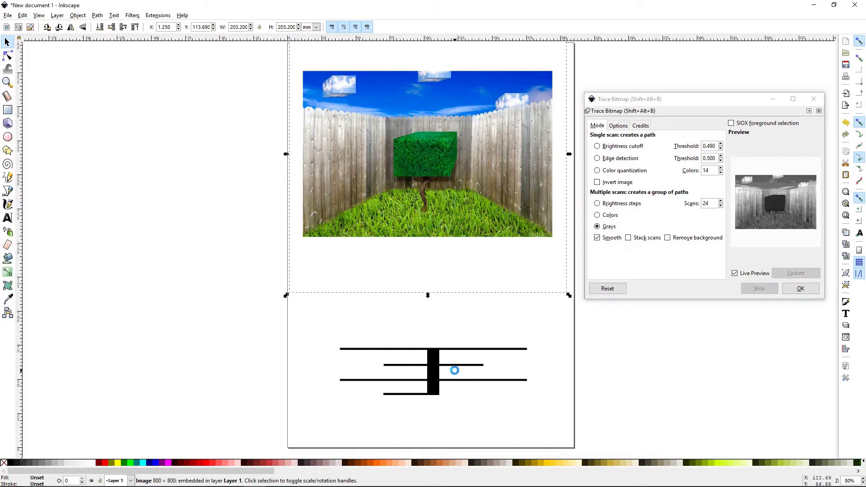
pyautogui.click(668, 239)
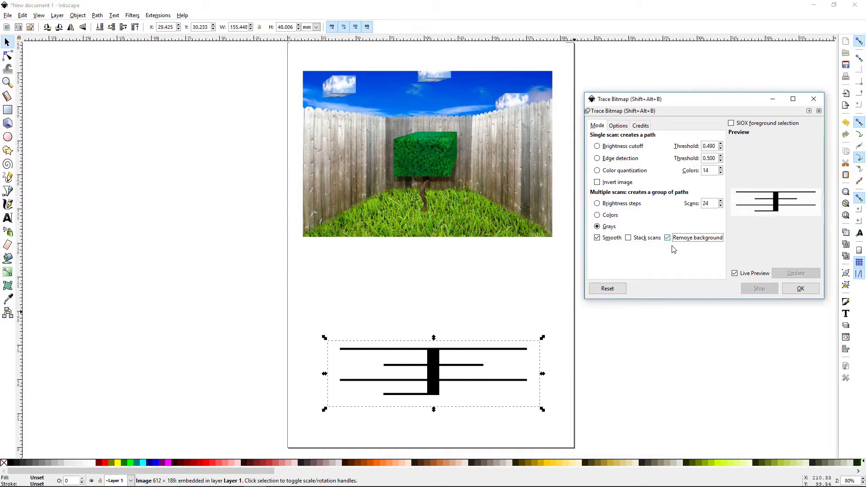
pyautogui.click(801, 288)
pyautogui.moveTo(472, 373)
pyautogui.mouseDown()
pyautogui.moveTo(177, 343)
pyautogui.moveTo(191, 329)
pyautogui.mouseUp()
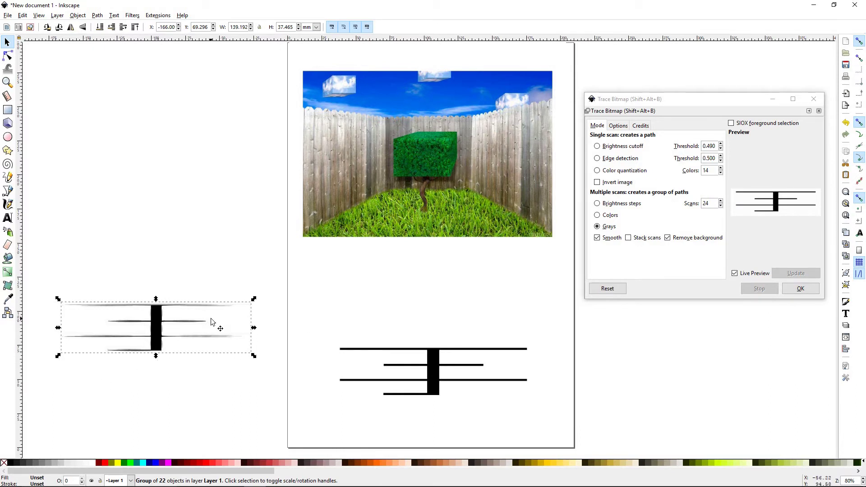
pyautogui.press('Delete')
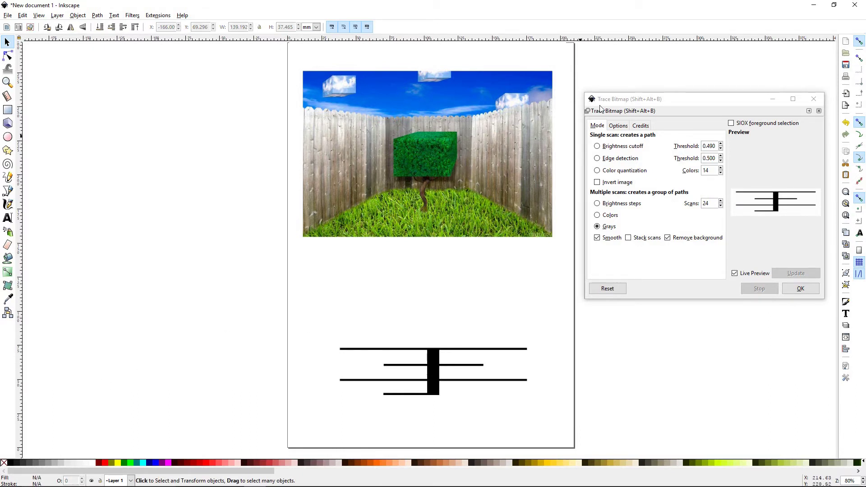
pyautogui.click(618, 125)
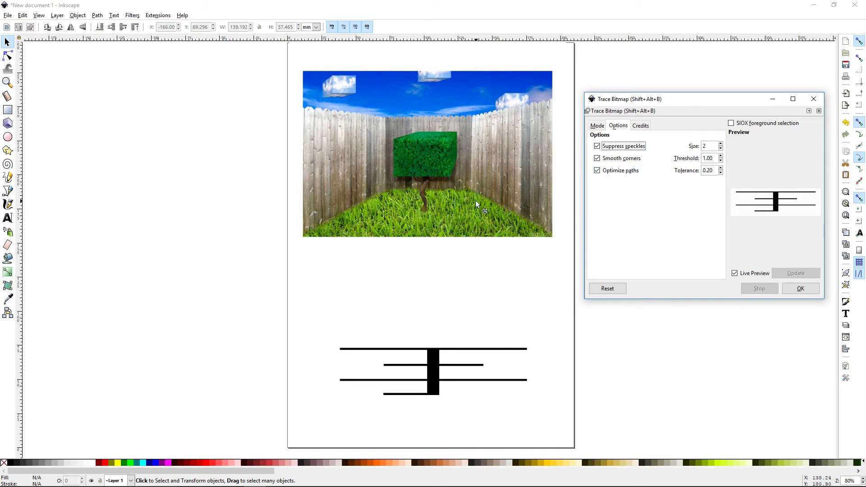
# Show the Trace Bitmap Credits page noting the Potrace basis.
pyautogui.click(643, 126)
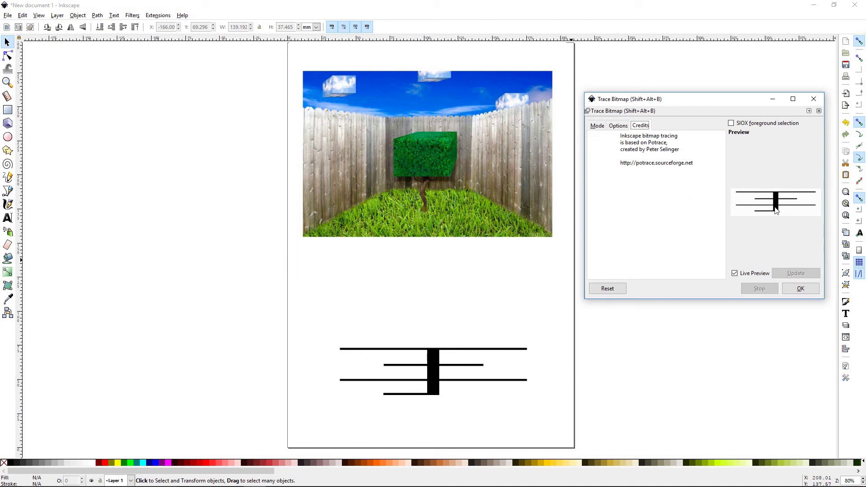
# Go back to the Trace Bitmap Mode page with Grays at 24 scans.
pyautogui.click(597, 126)
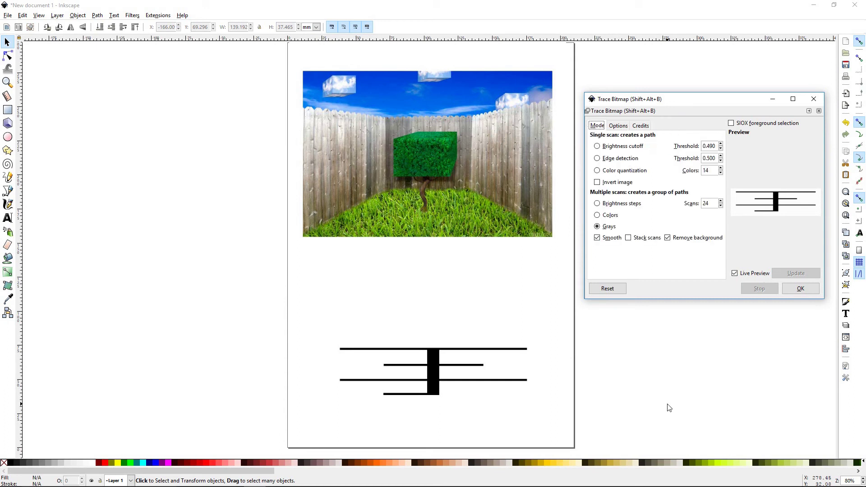